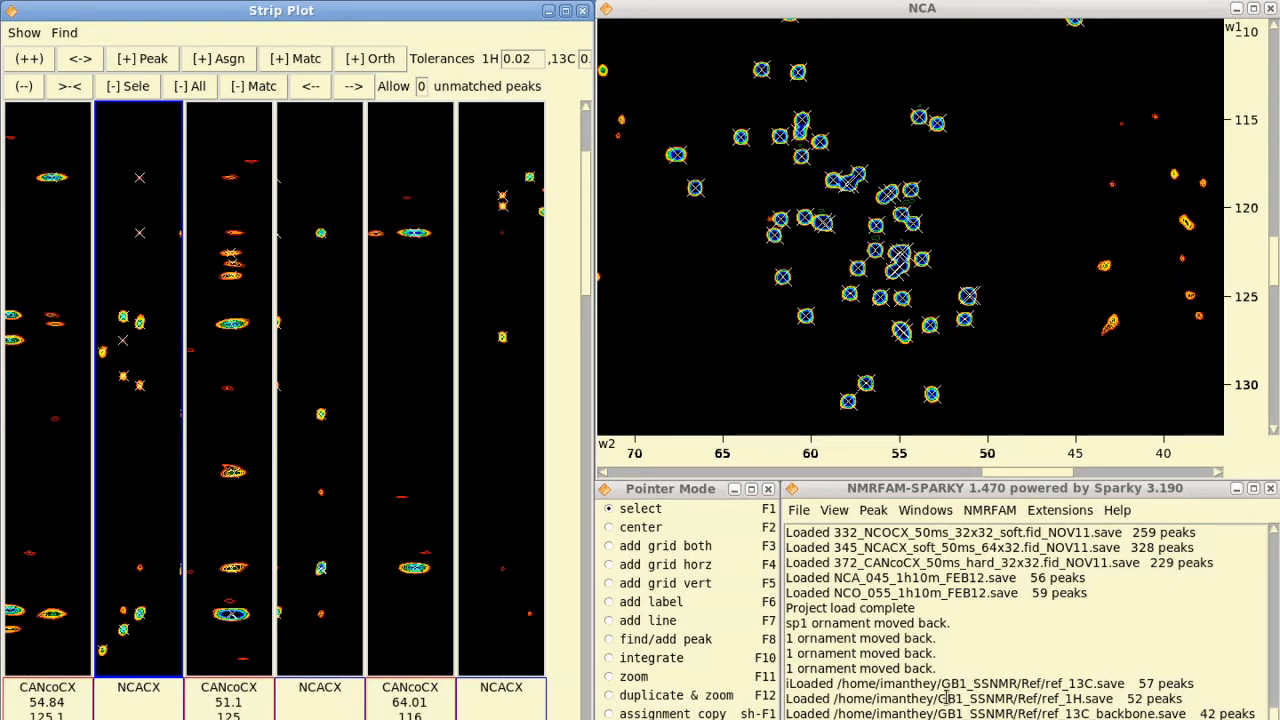
Open the Versatile Assigner and disable the Use N, Use high H and N-H options.
{"action": "key", "text": "v"}
{"action": "key", "text": "a"}
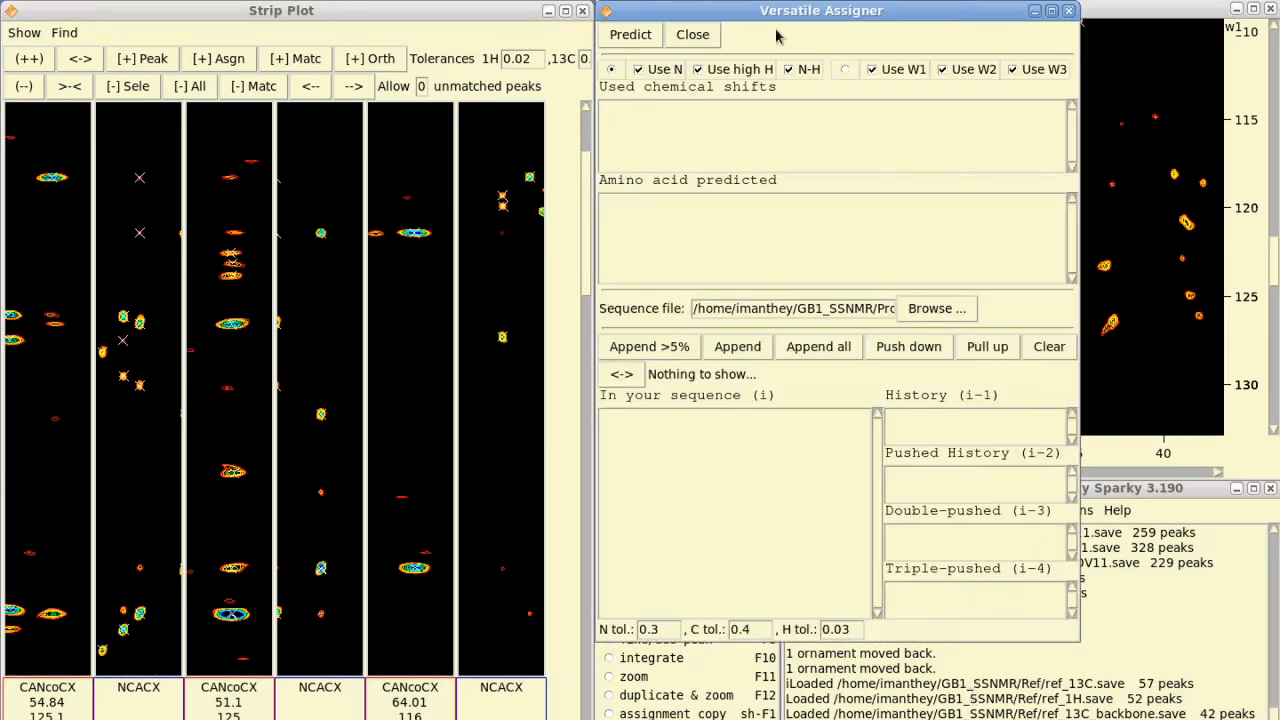
{"action": "left_click_drag", "start_coordinate": [775, 22], "coordinate": [795, 62]}
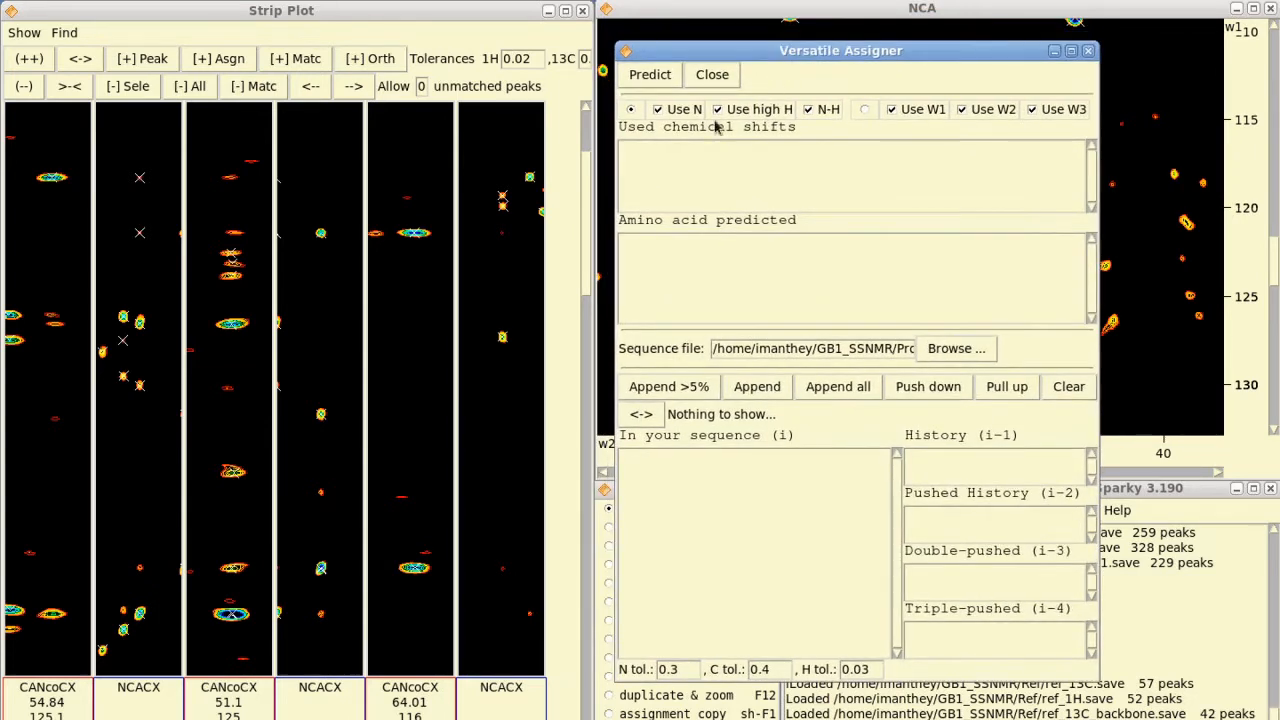
{"action": "left_click", "coordinate": [719, 109]}
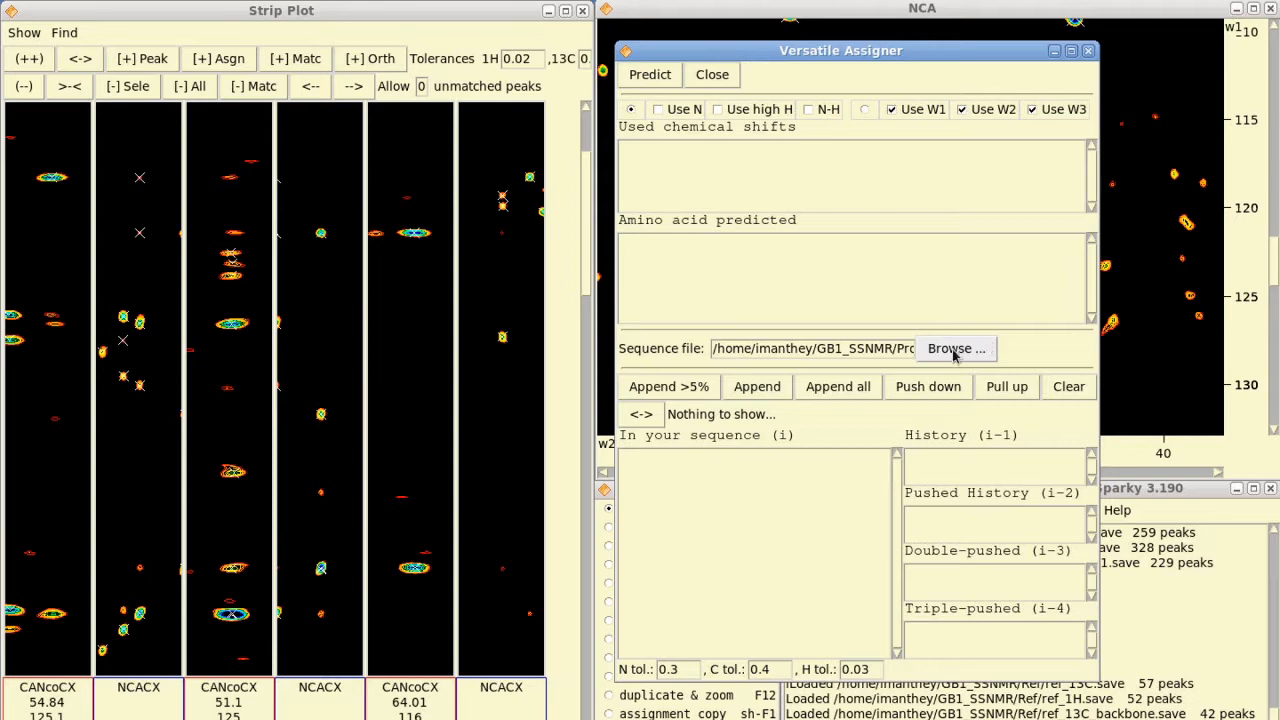
Open the Sequence Entry dialog to view its sequence file and residue number fields, and close it without entering anything.
{"action": "key", "text": "alt+Tab"}
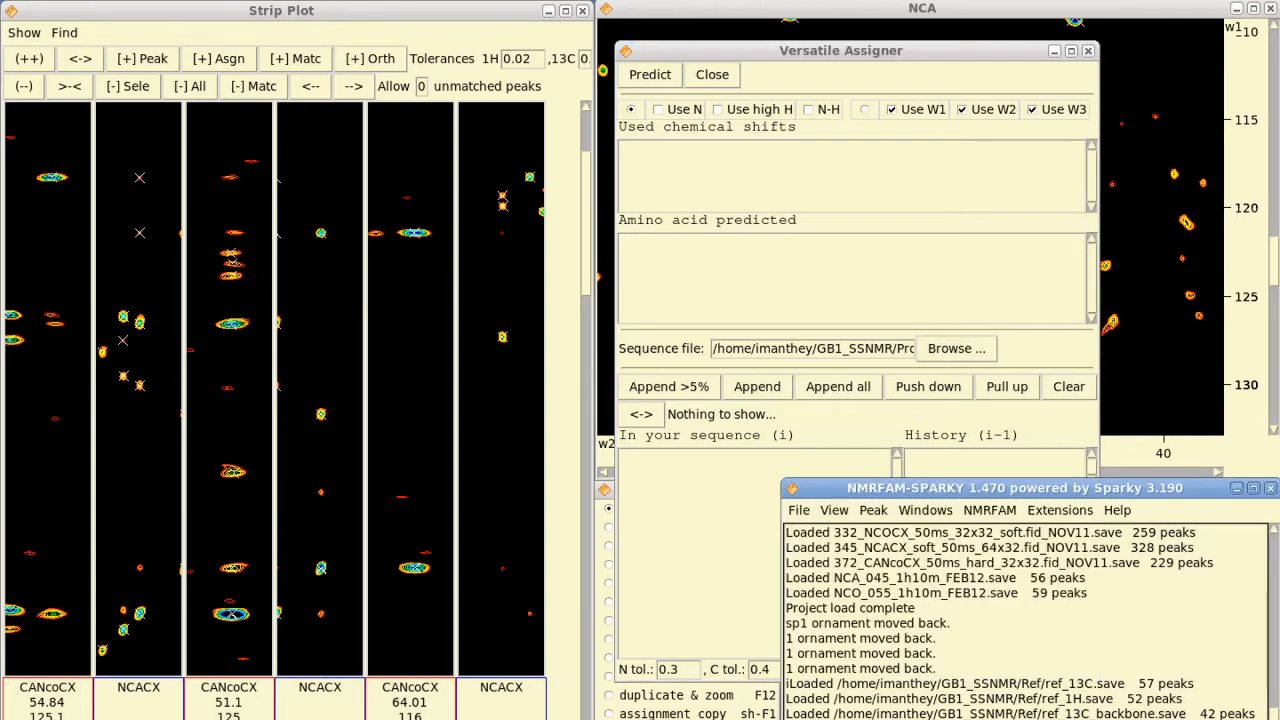
{"action": "key", "text": "s"}
{"action": "key", "text": "q"}
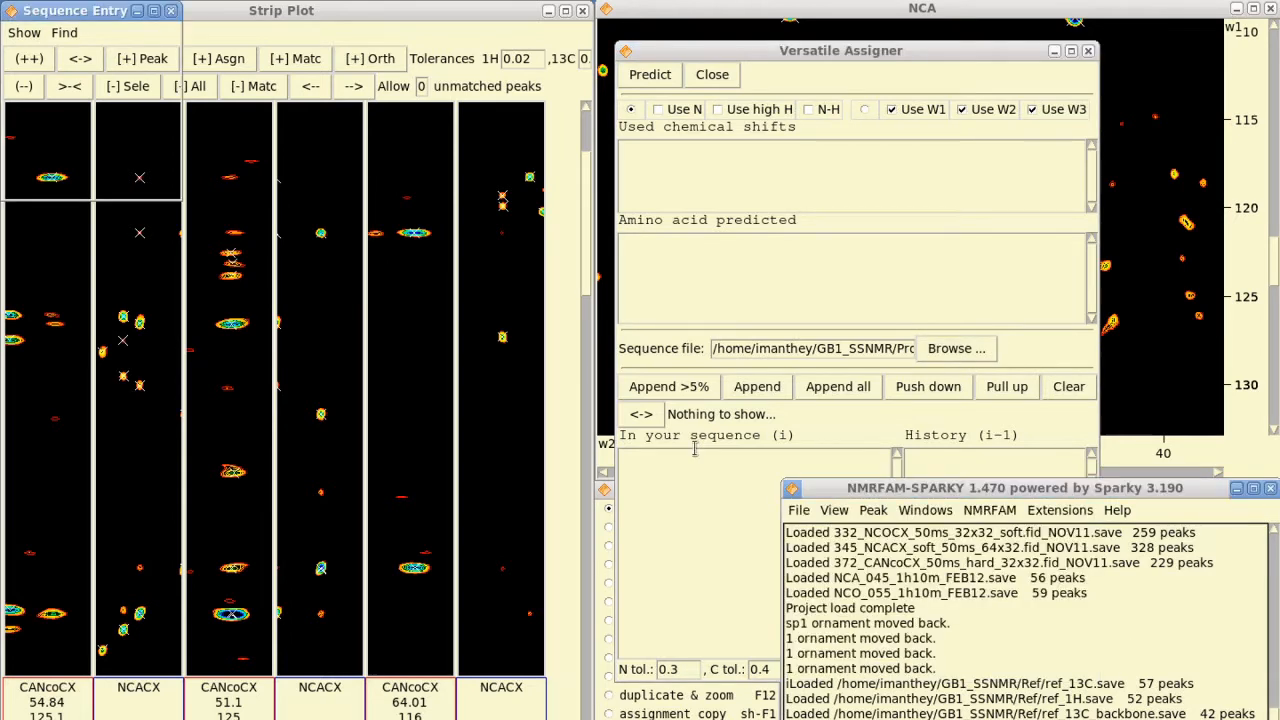
{"action": "left_click_drag", "start_coordinate": [132, 12], "coordinate": [818, 194]}
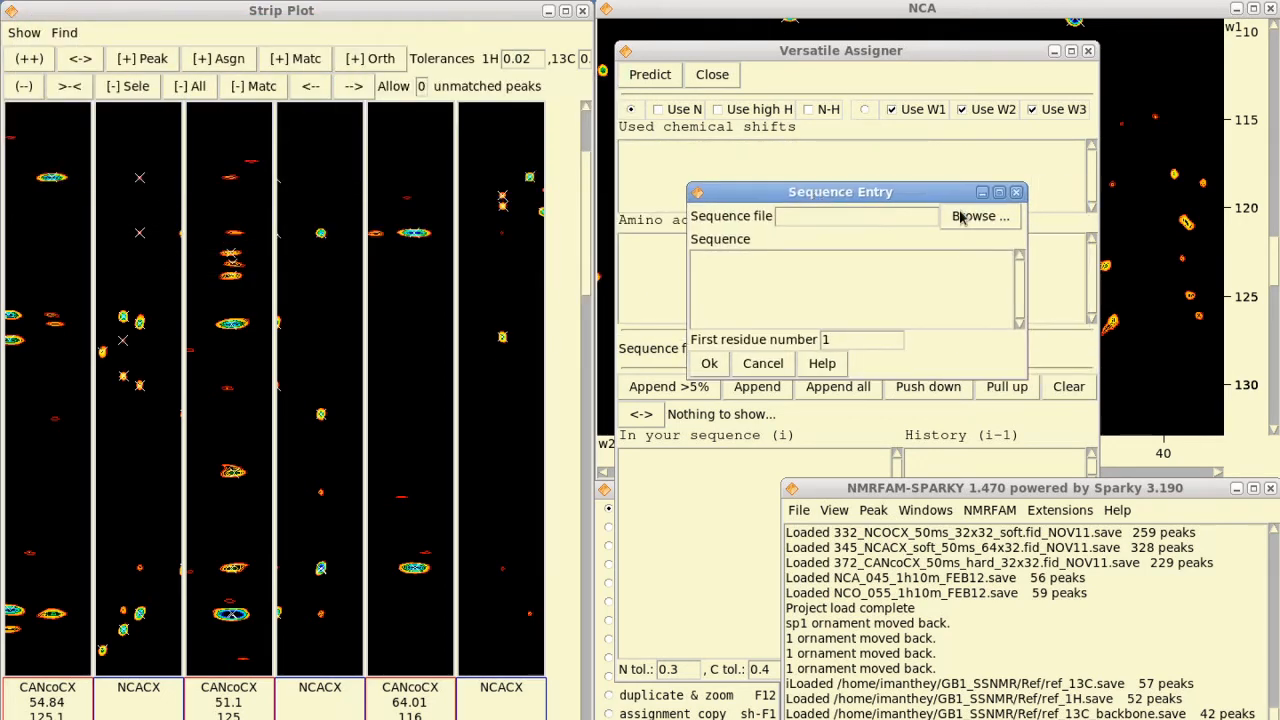
{"action": "left_click", "coordinate": [1016, 193]}
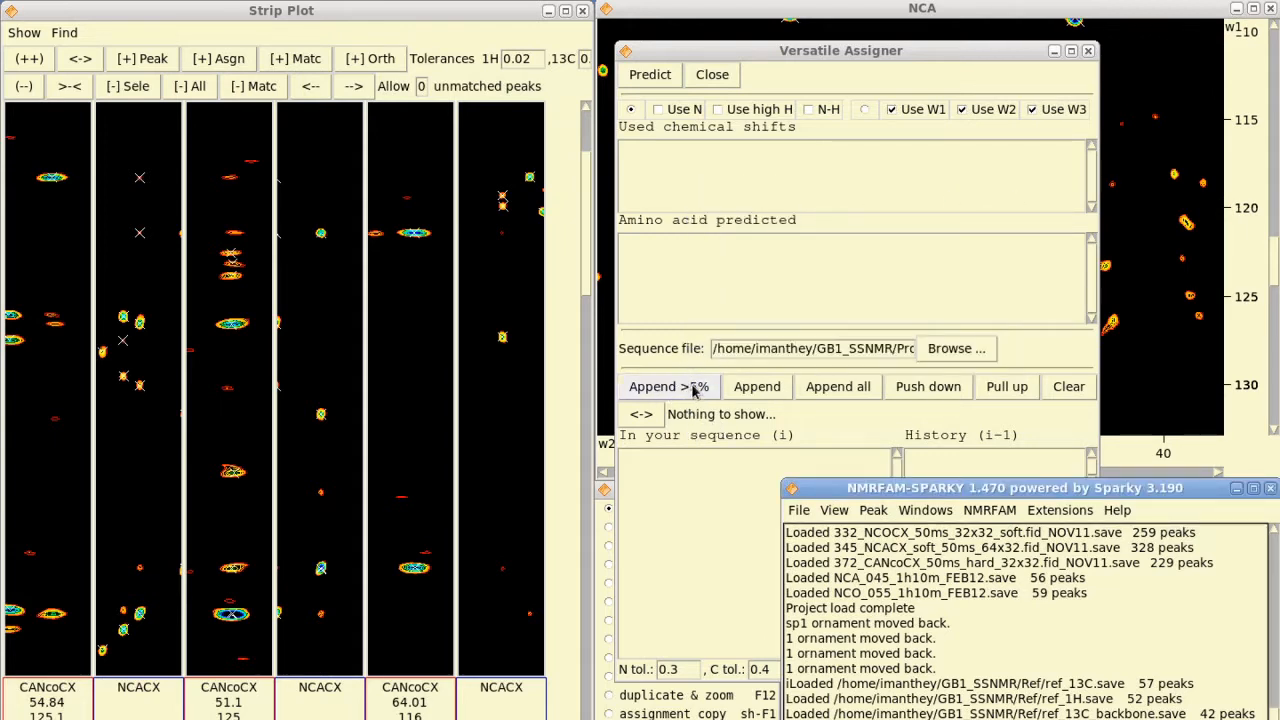
Switch the Versatile Assigner's sequence direction to forward only (->).
{"action": "left_click", "coordinate": [641, 414]}
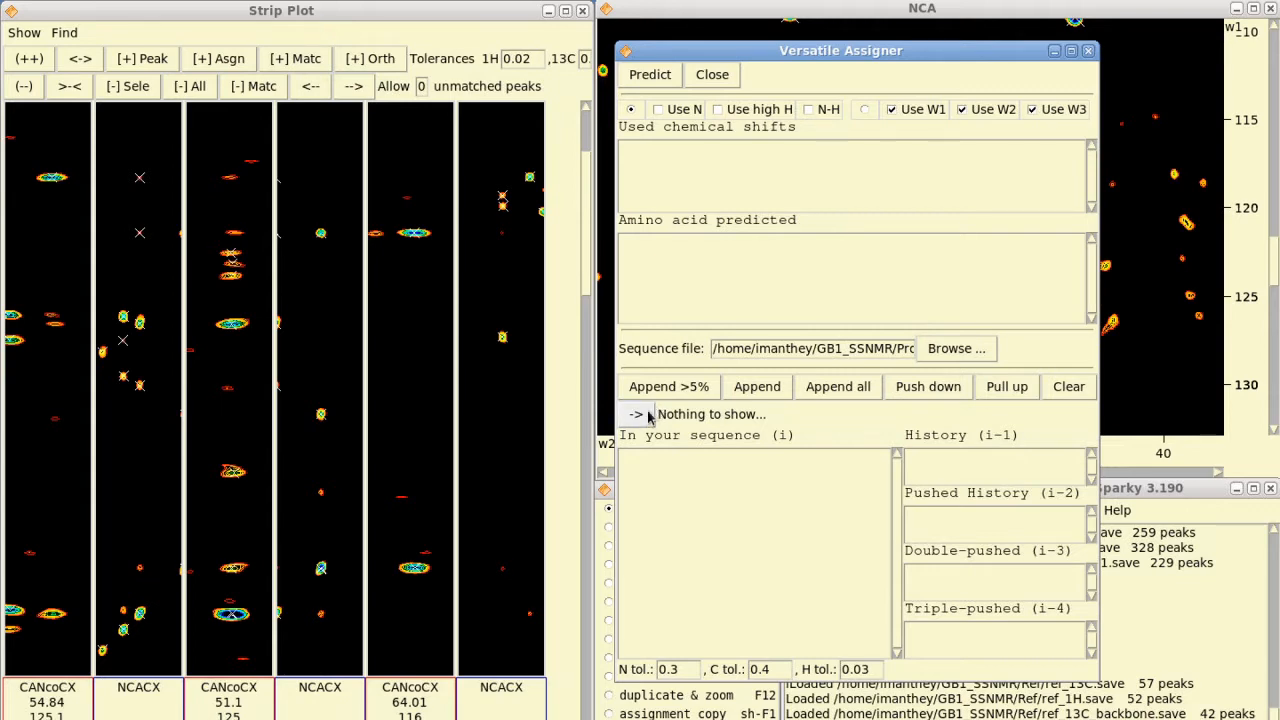
{"action": "left_click_drag", "start_coordinate": [765, 60], "coordinate": [790, 17]}
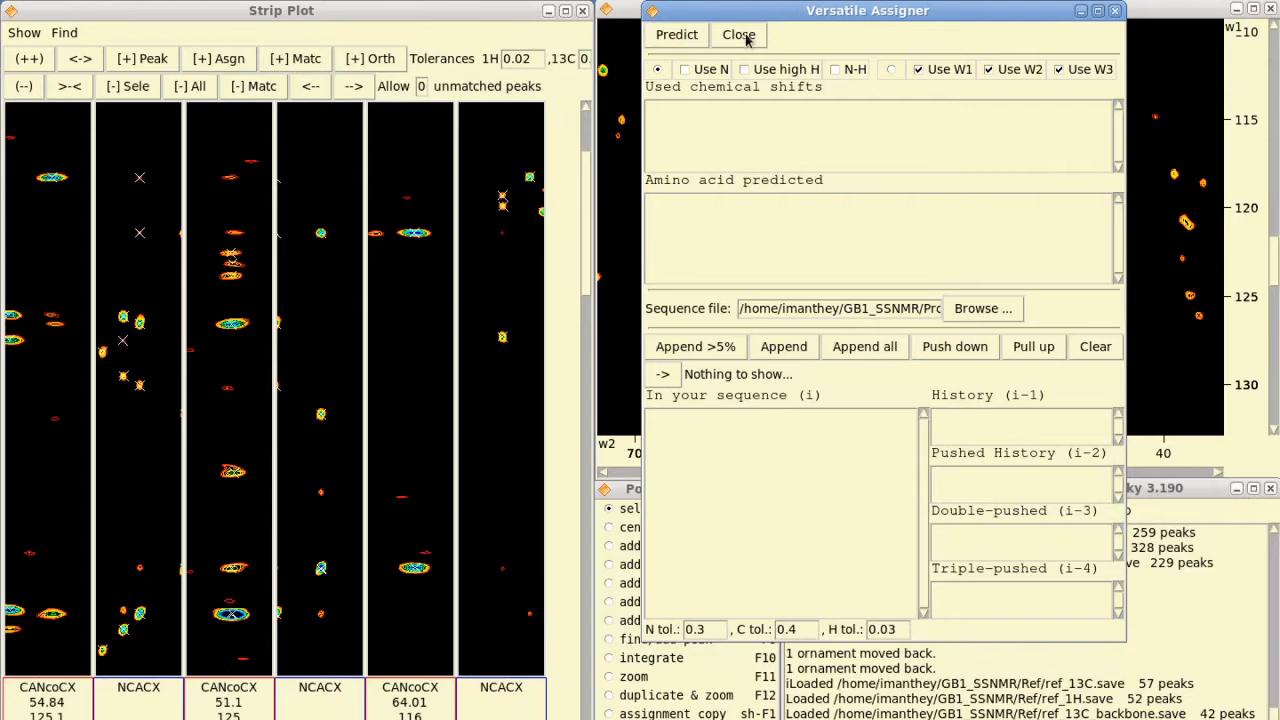
Bring the NCA spectrum forward and browse the CANcoCX and NCACX strip pairs, returning to the first pair.
{"action": "left_click", "coordinate": [633, 10]}
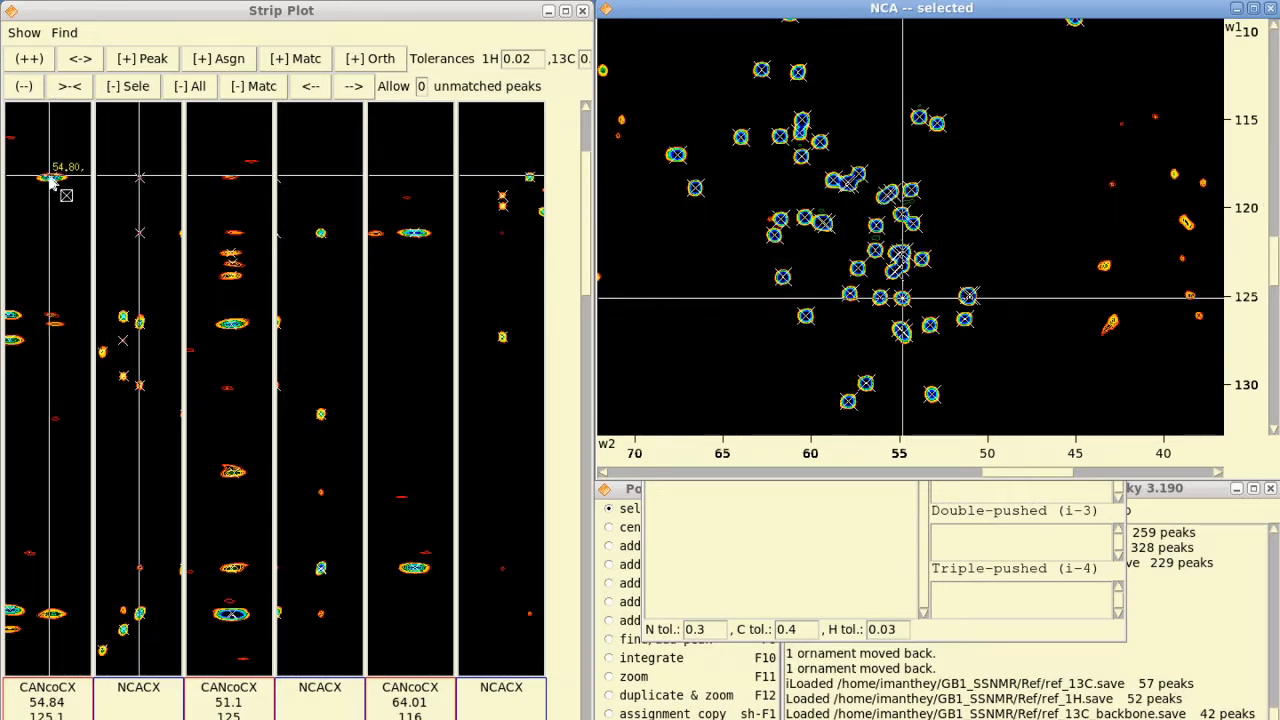
{"action": "left_click", "coordinate": [353, 86]}
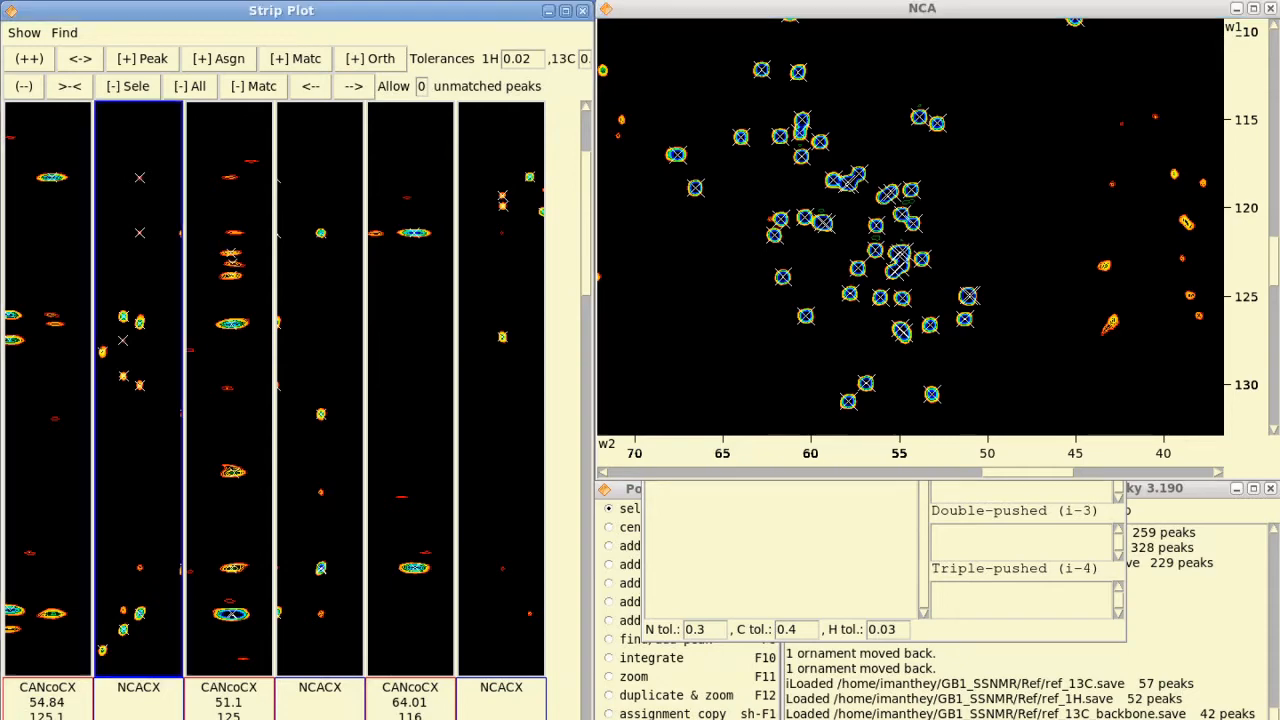
{"action": "left_click", "coordinate": [353, 86]}
{"action": "left_click", "coordinate": [353, 86]}
{"action": "left_click", "coordinate": [353, 86]}
{"action": "left_click", "coordinate": [353, 86]}
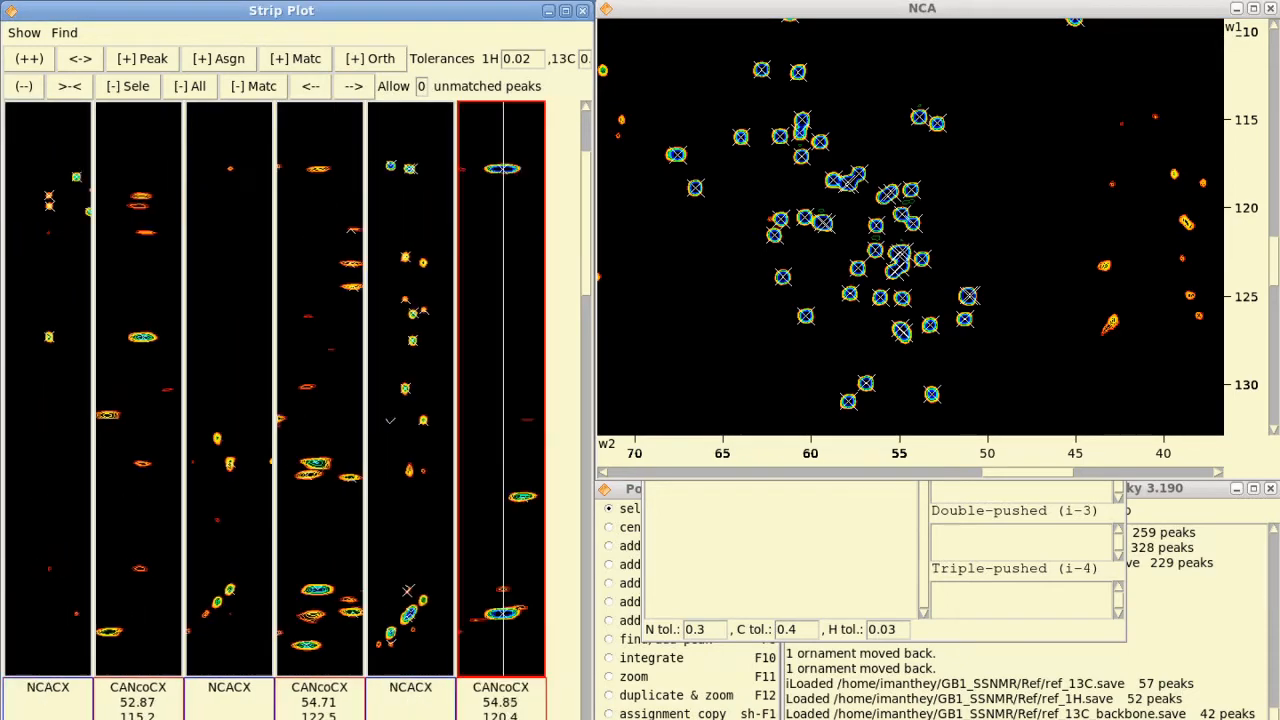
{"action": "left_click", "coordinate": [353, 86]}
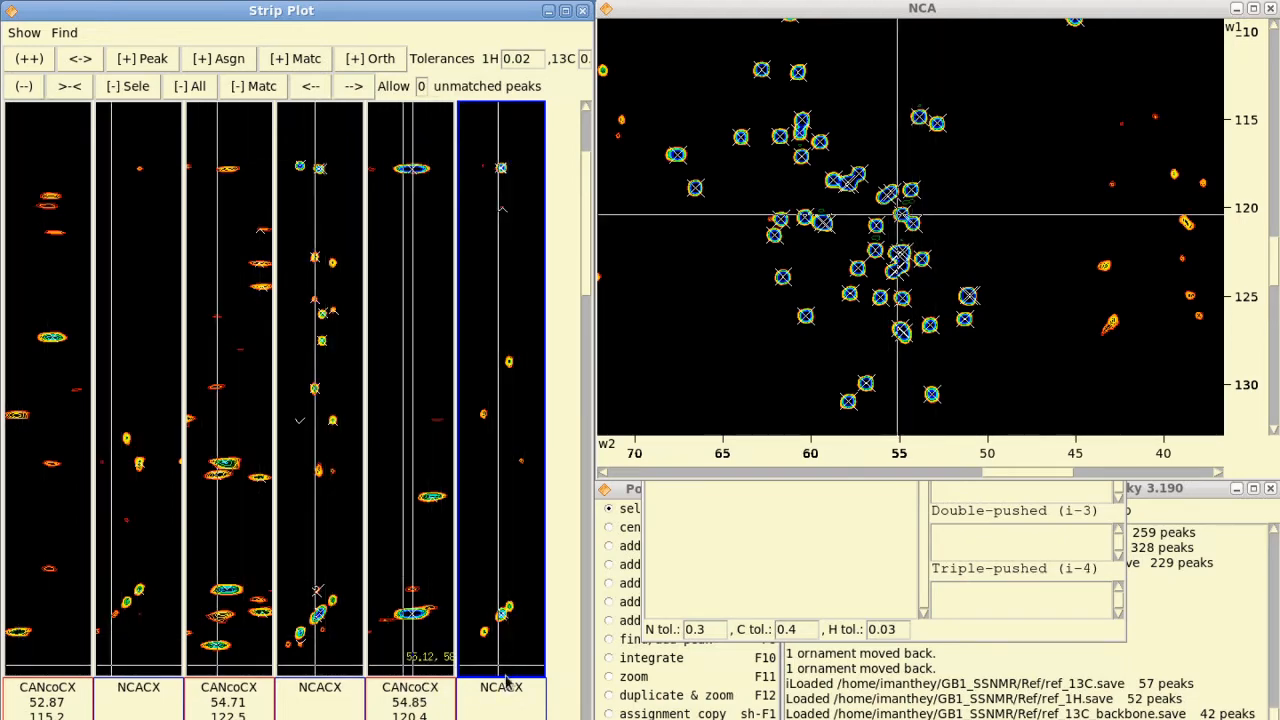
{"action": "left_click", "coordinate": [311, 86]}
{"action": "left_click", "coordinate": [311, 86]}
{"action": "left_click", "coordinate": [311, 86]}
{"action": "left_click", "coordinate": [311, 86]}
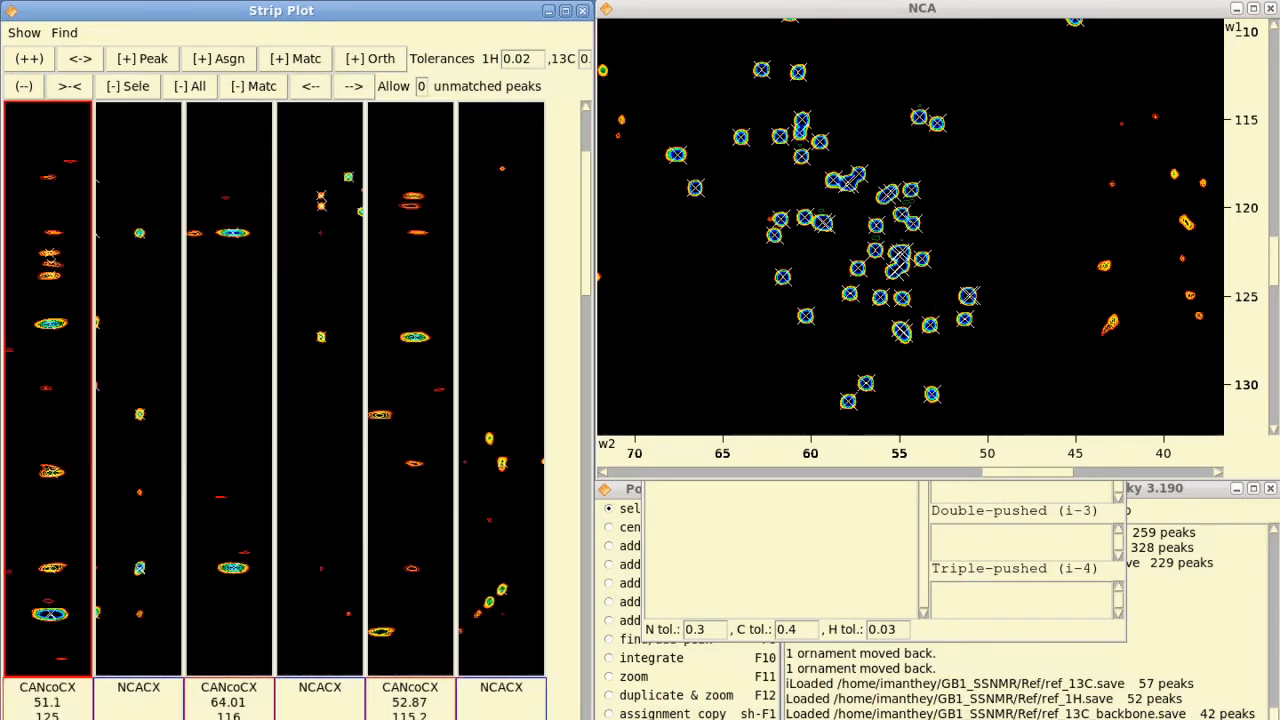
{"action": "left_click", "coordinate": [311, 86]}
{"action": "left_click", "coordinate": [311, 86]}
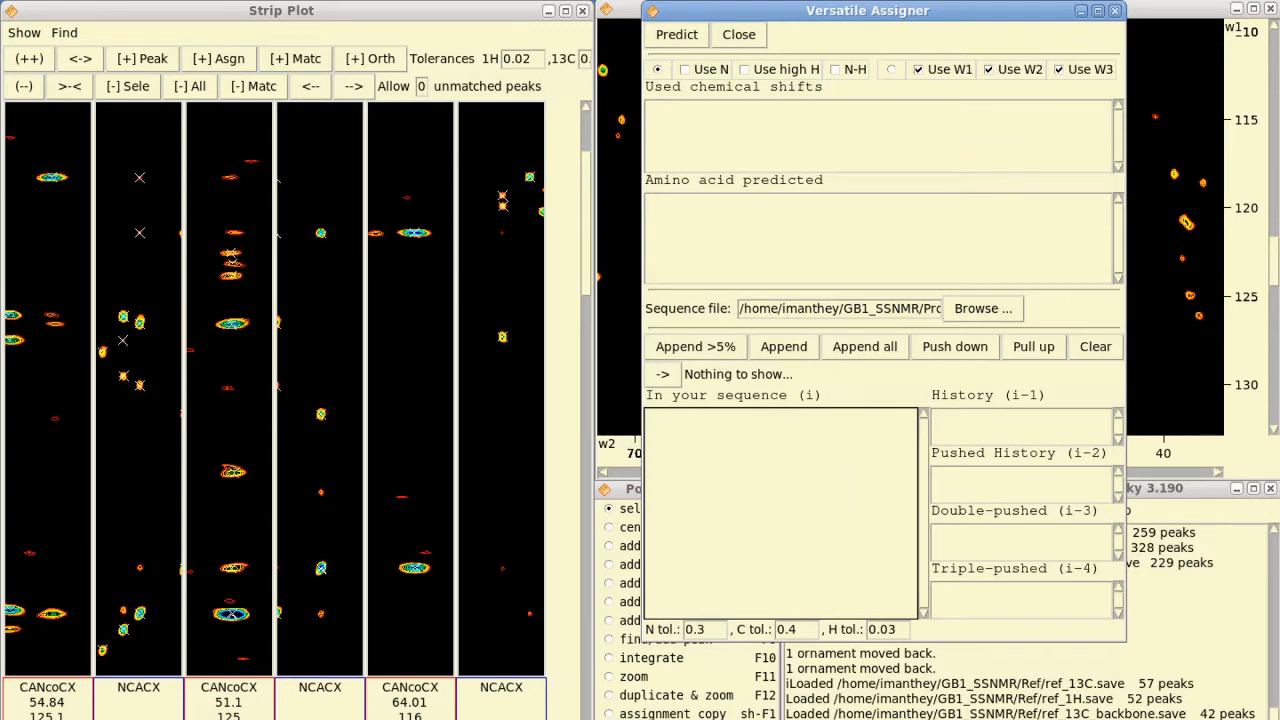
Open the chemical shift reference spectra and examine the 13C_BB_Reference chart beside the strips, minimizing it when done.
{"action": "left_click", "coordinate": [1180, 489]}
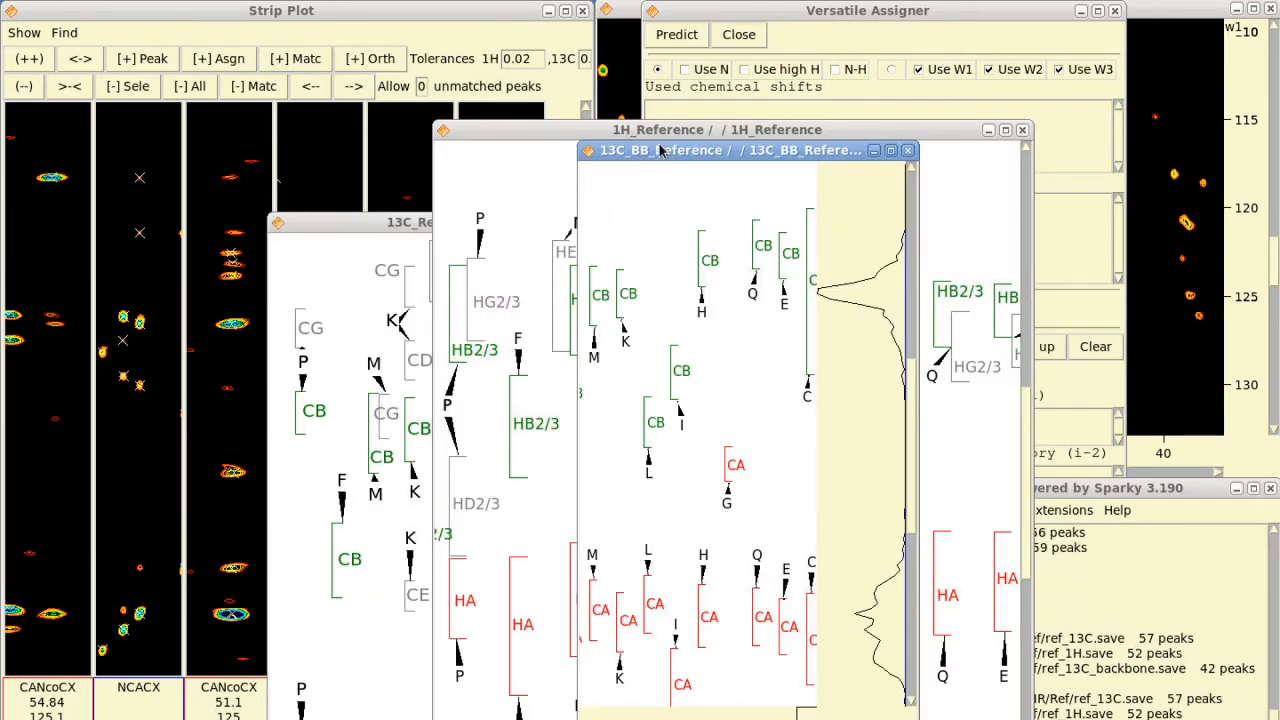
{"action": "left_click_drag", "start_coordinate": [660, 150], "coordinate": [582, 65]}
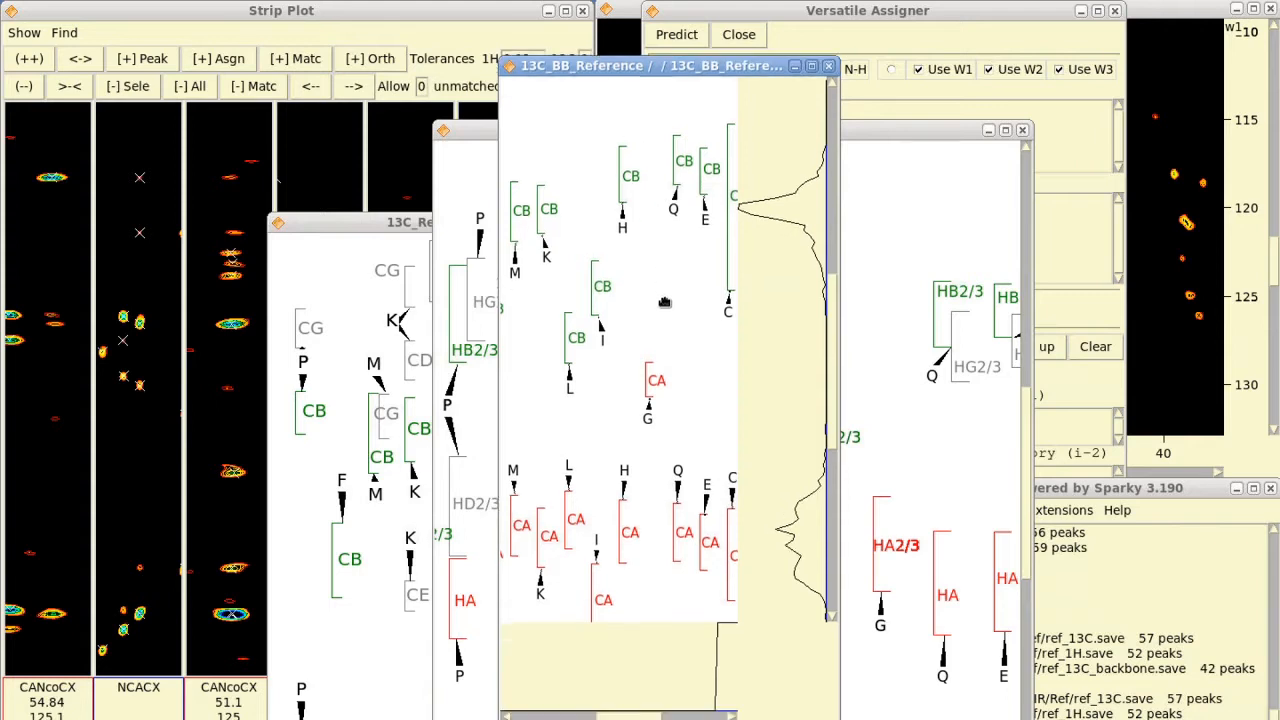
{"action": "left_click_drag", "start_coordinate": [664, 302], "coordinate": [660, 298]}
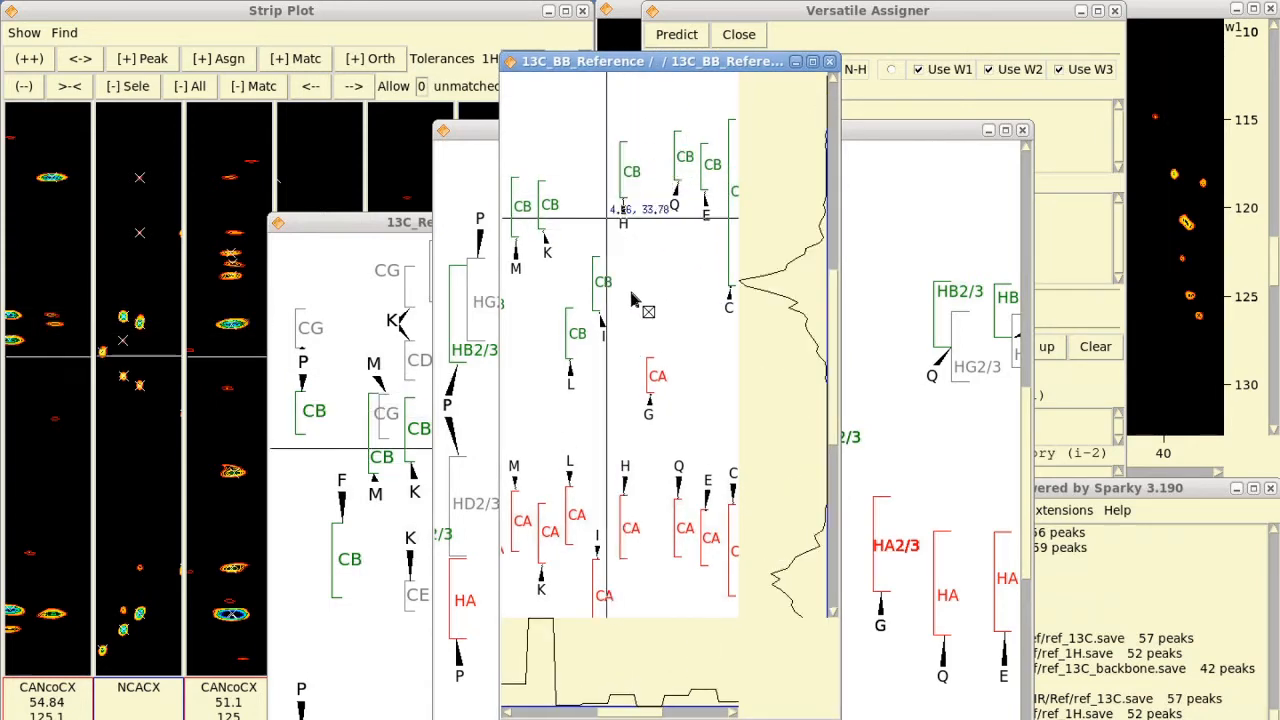
{"action": "left_click", "coordinate": [480, 28]}
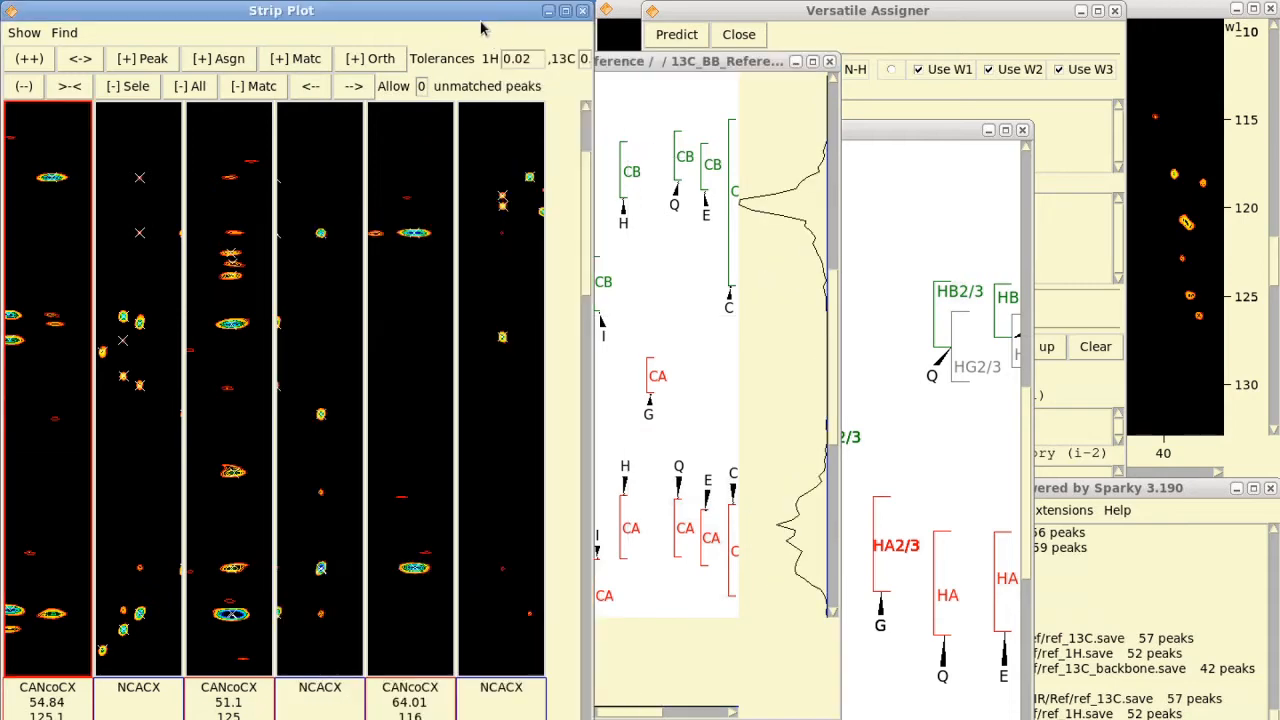
{"action": "left_click", "coordinate": [781, 55]}
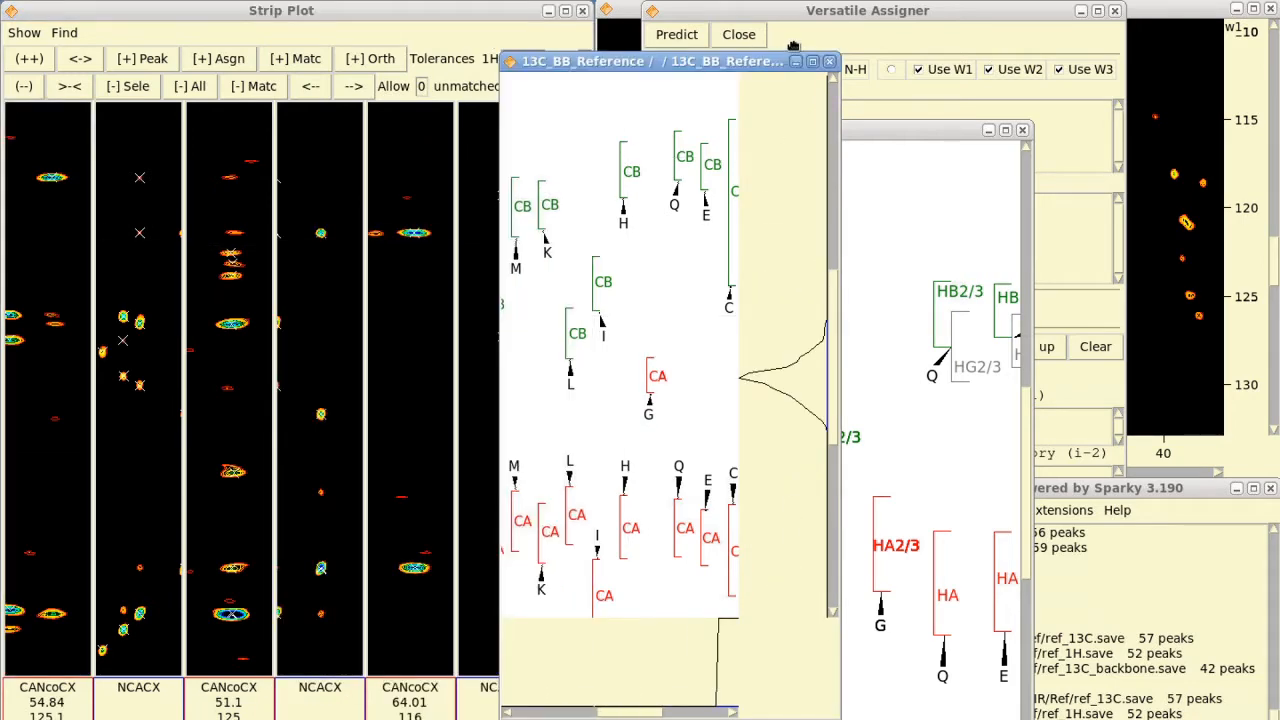
{"action": "left_click_drag", "start_coordinate": [793, 46], "coordinate": [820, 41]}
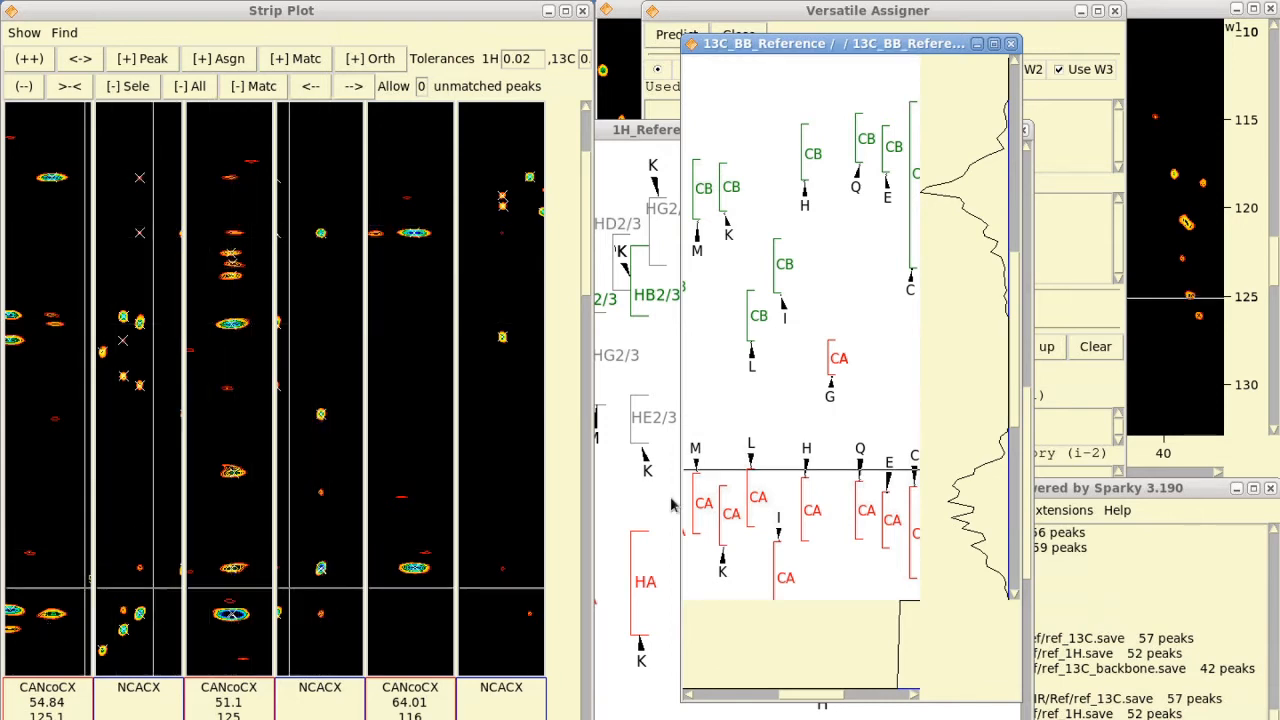
{"action": "left_click", "coordinate": [979, 46]}
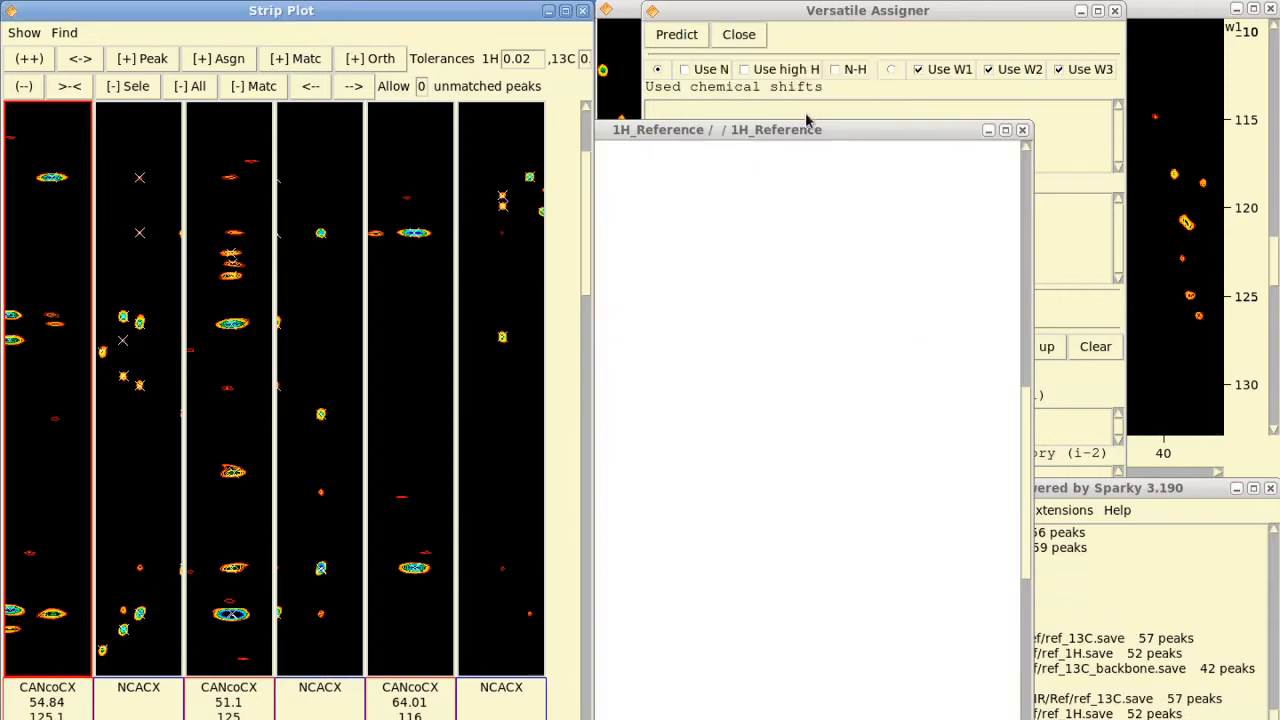
Examine the 1H_Reference and 13C_Reference charts, minimizing each one after viewing.
{"action": "left_click_drag", "start_coordinate": [798, 133], "coordinate": [1012, 50]}
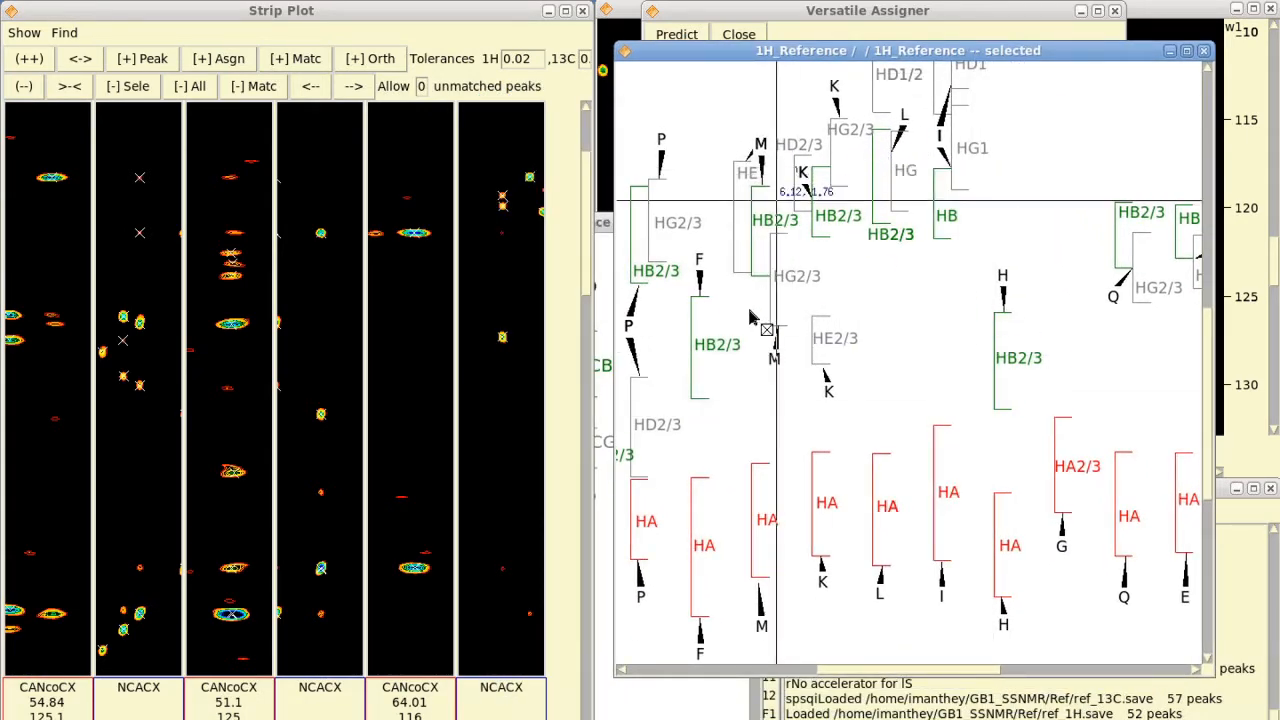
{"action": "left_click", "coordinate": [1169, 50]}
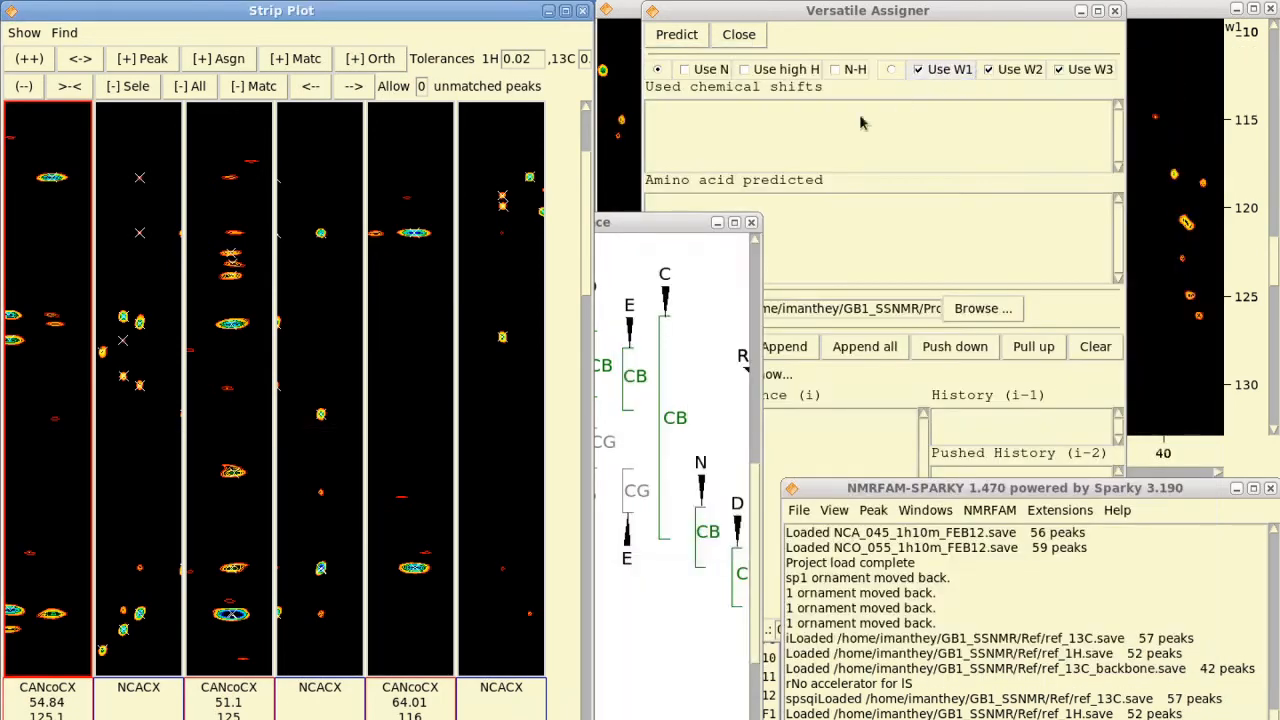
{"action": "left_click", "coordinate": [700, 222]}
{"action": "left_click_drag", "start_coordinate": [810, 143], "coordinate": [975, 45]}
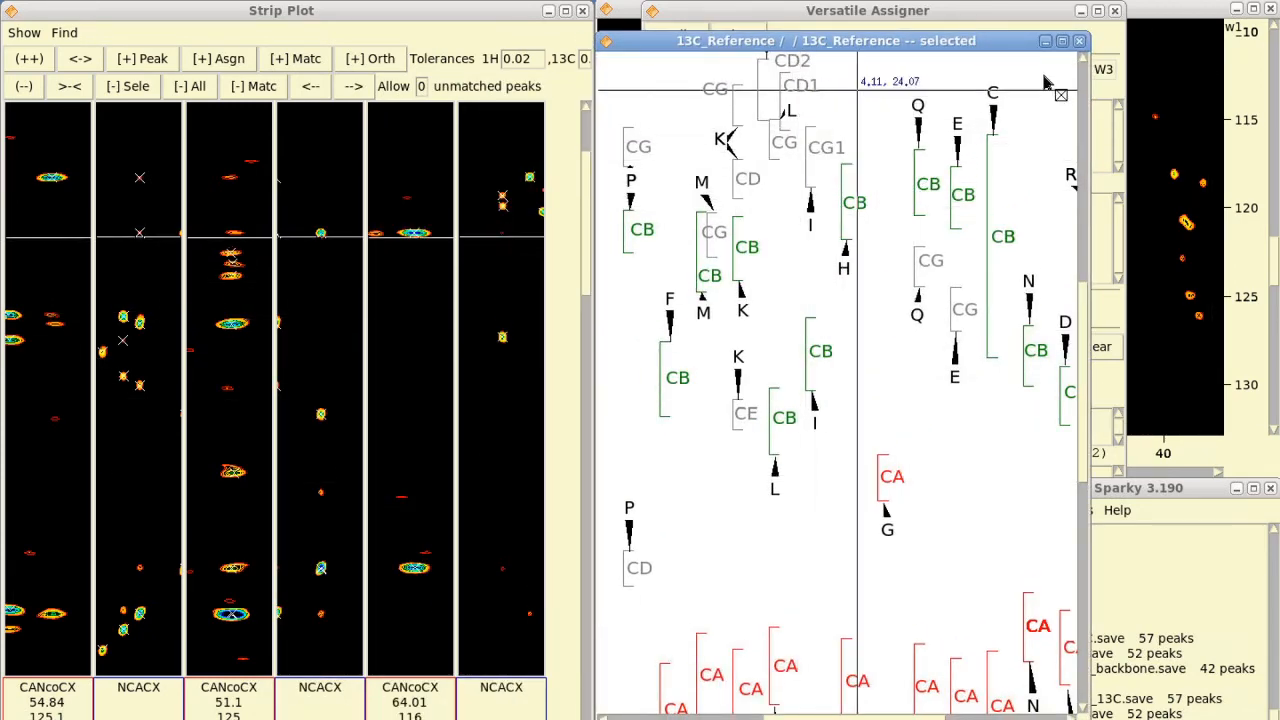
{"action": "left_click", "coordinate": [1045, 41]}
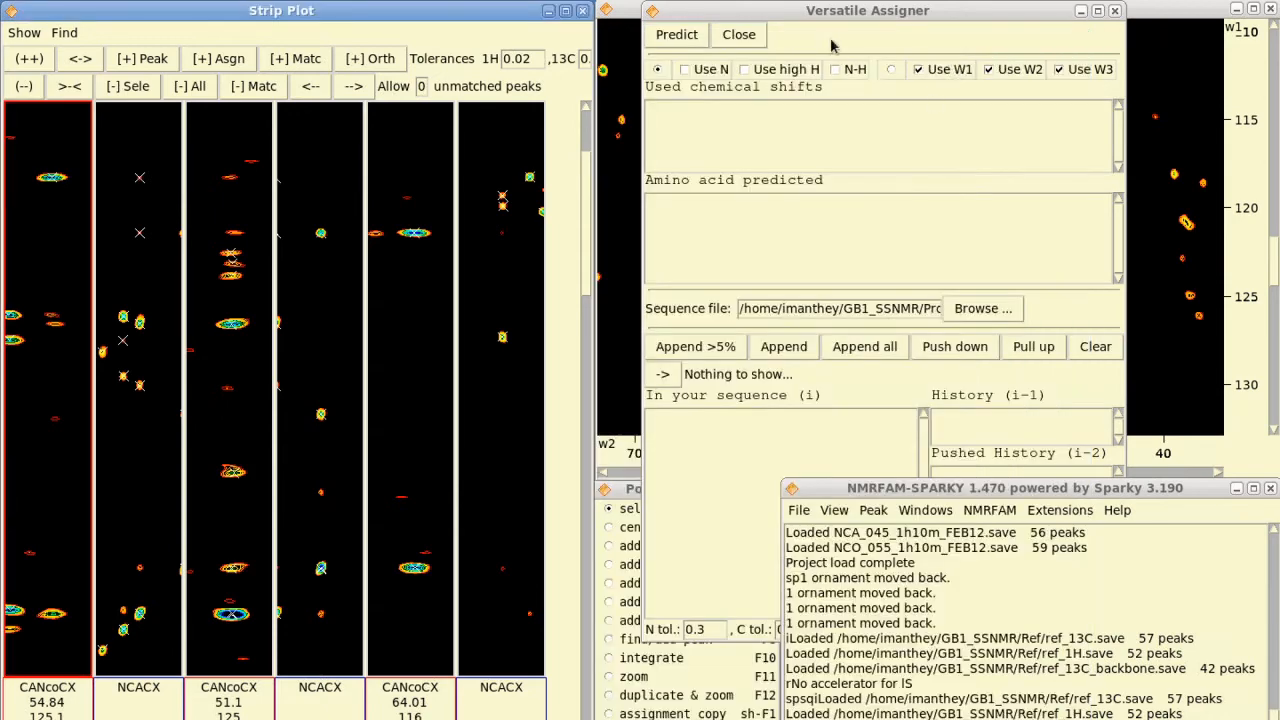
Select the 54.78 ppm and 31.10 ppm peaks in the first NCACX strip and predict their amino acid type.
{"action": "left_click_drag", "start_coordinate": [828, 15], "coordinate": [785, 26]}
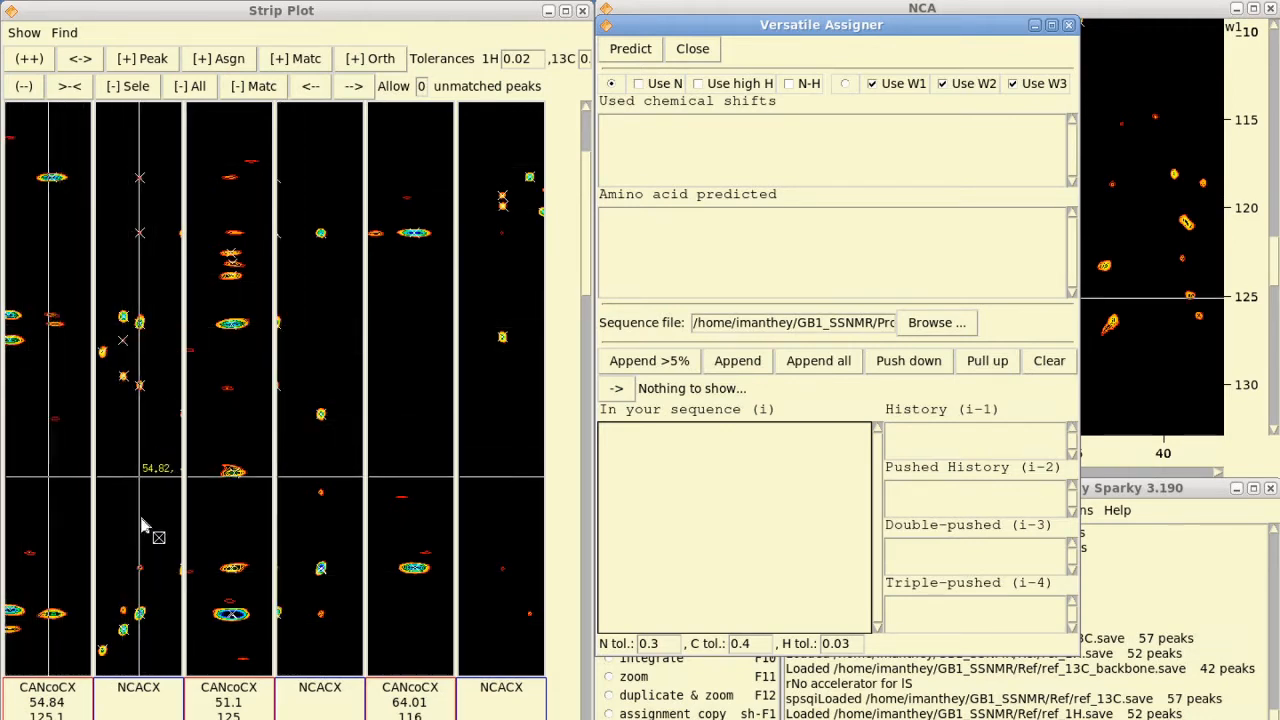
{"action": "left_click", "coordinate": [145, 612]}
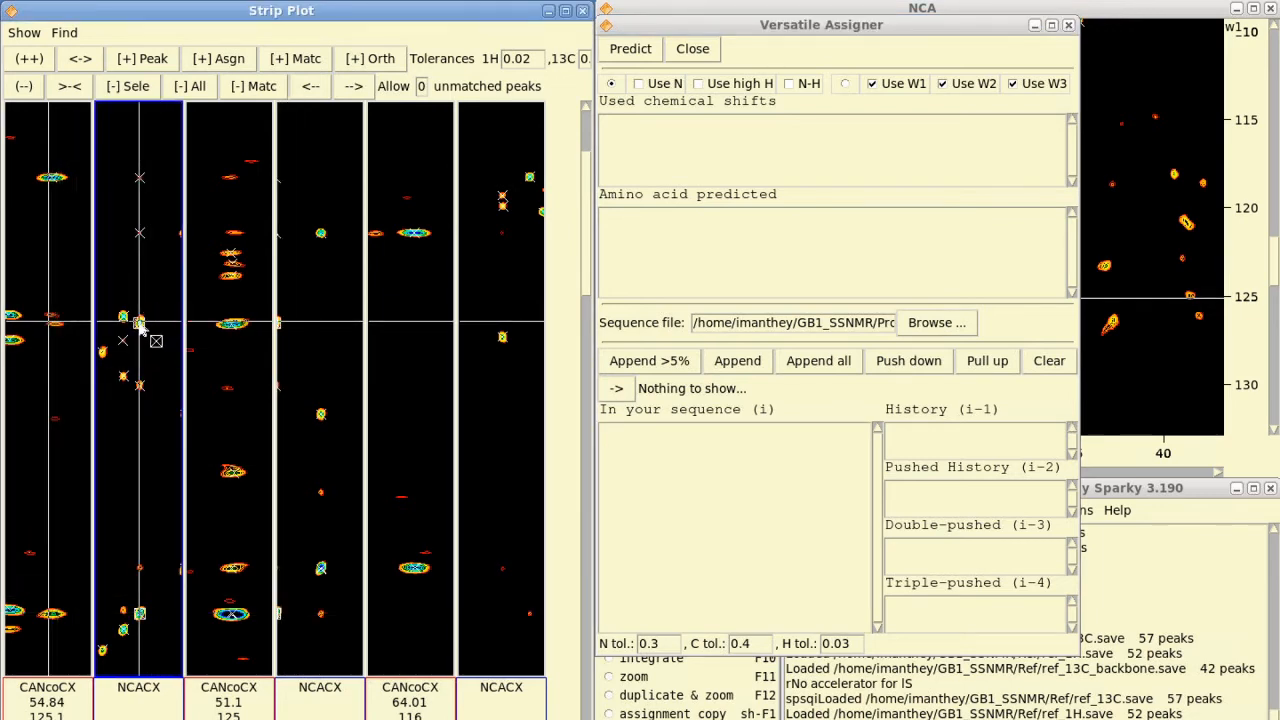
{"action": "left_click", "coordinate": [628, 50]}
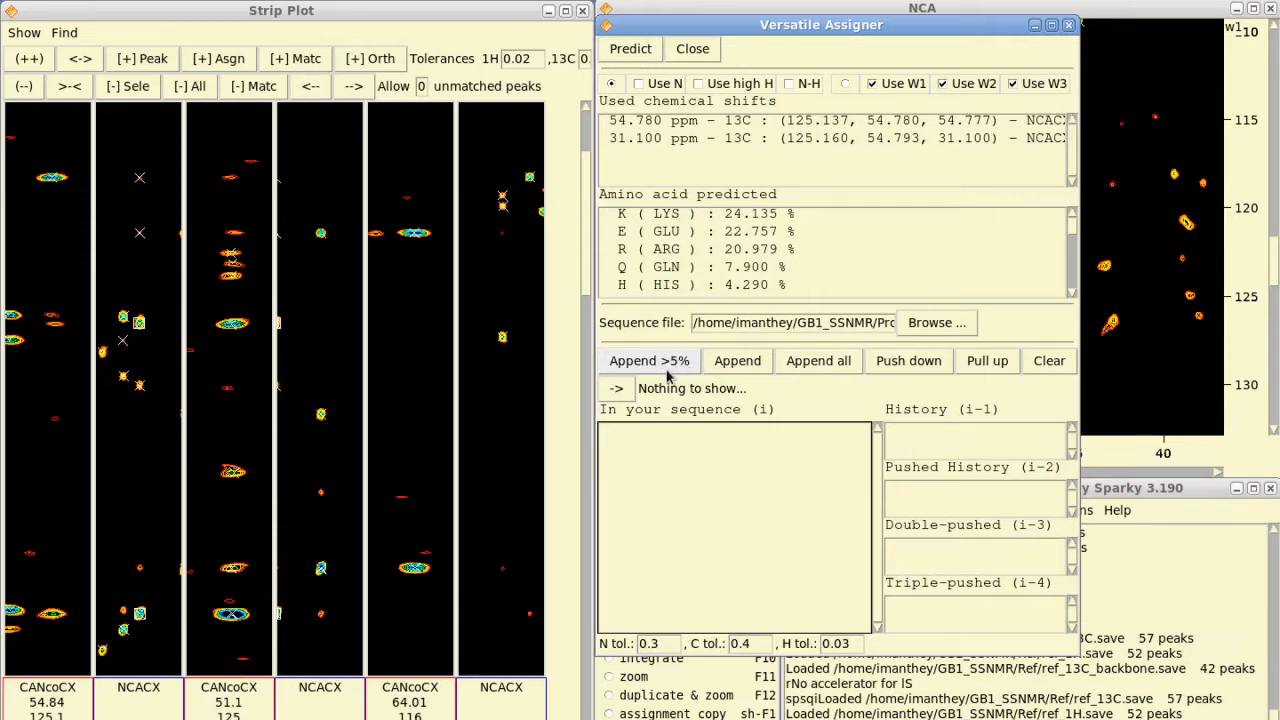
Check the candidate sequence positions for the predicted residues Lys, Glu, Arg and Gln.
{"action": "left_click", "coordinate": [714, 234]}
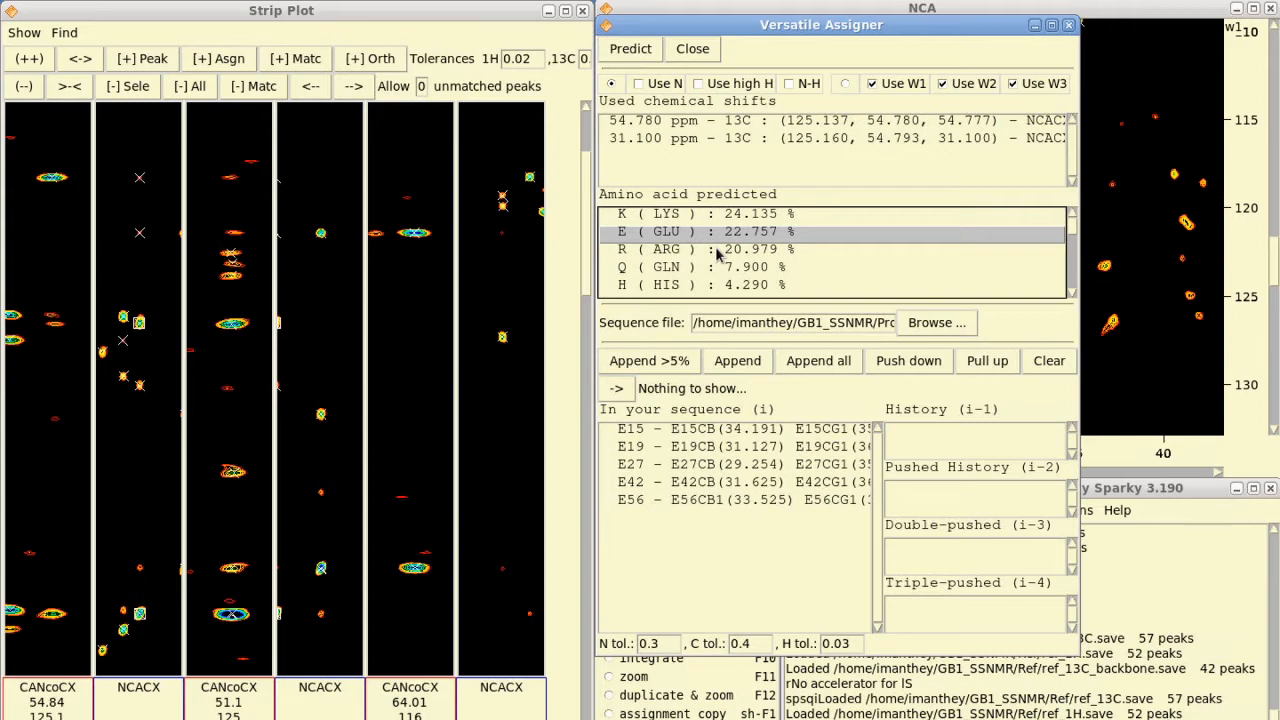
{"action": "left_click", "coordinate": [717, 252]}
{"action": "left_click", "coordinate": [720, 268]}
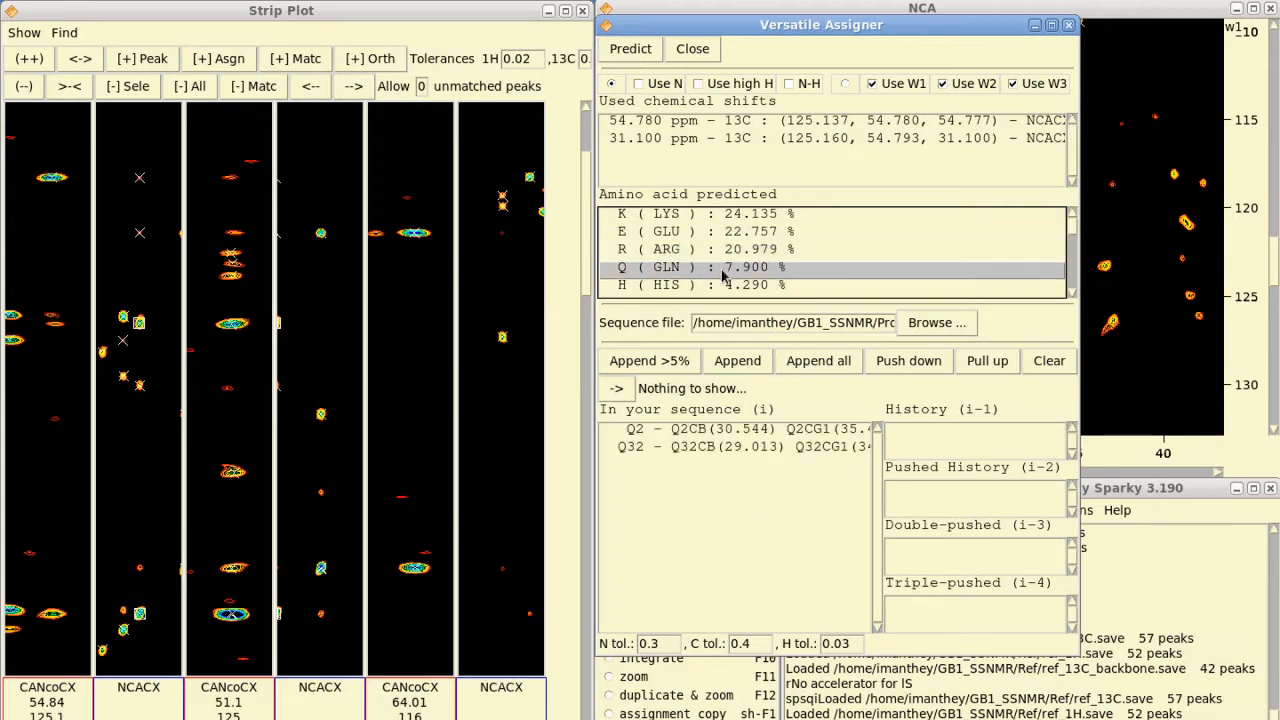
{"action": "left_click", "coordinate": [627, 214]}
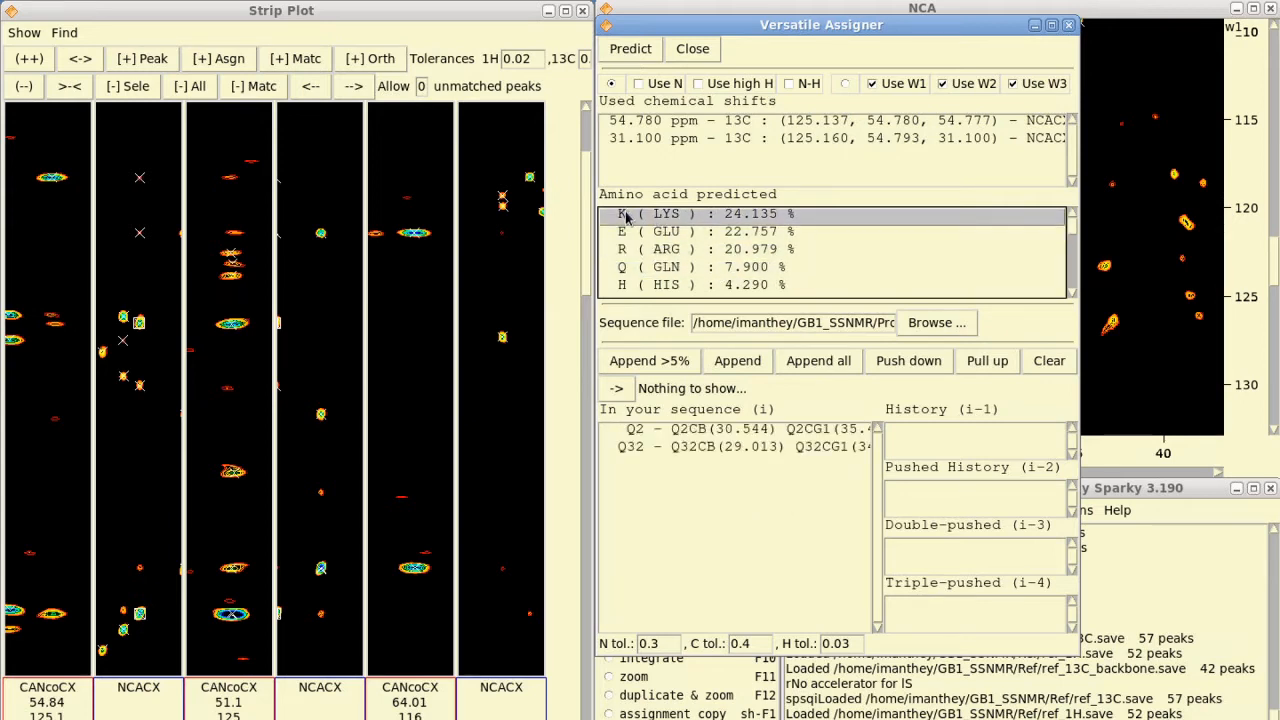
{"action": "left_click", "coordinate": [626, 233]}
{"action": "left_click", "coordinate": [622, 250]}
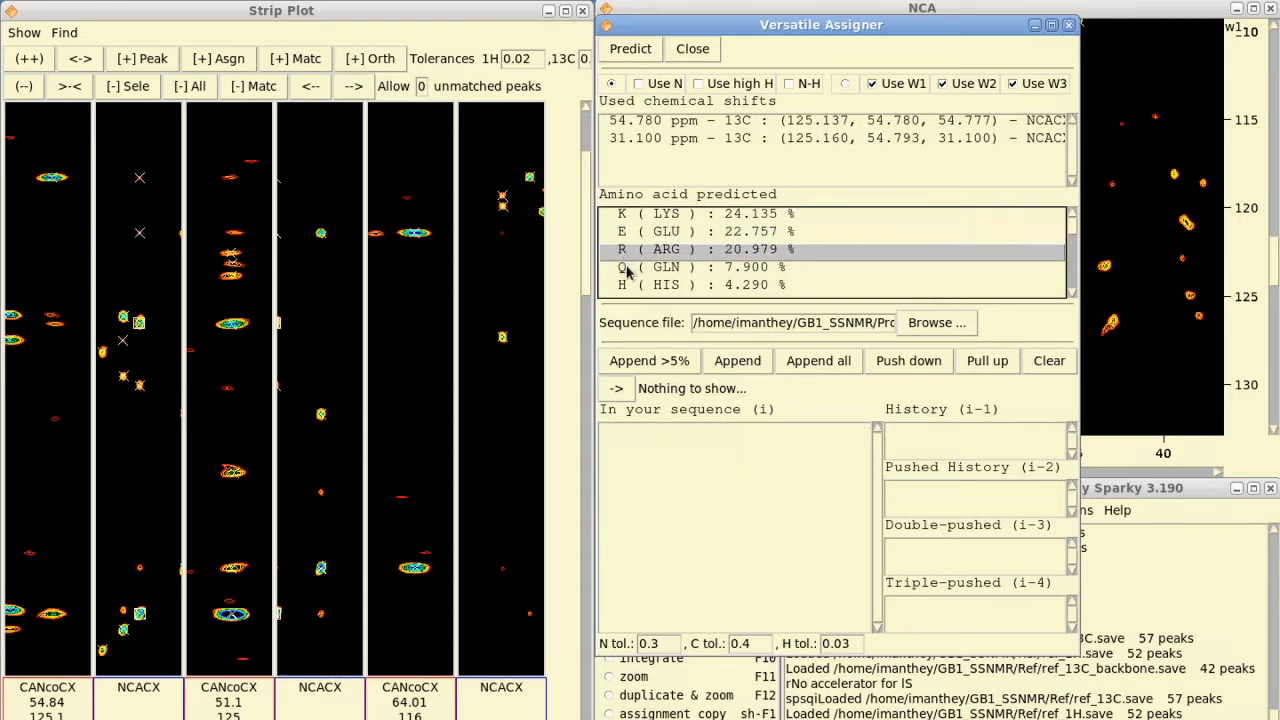
{"action": "left_click", "coordinate": [627, 268]}
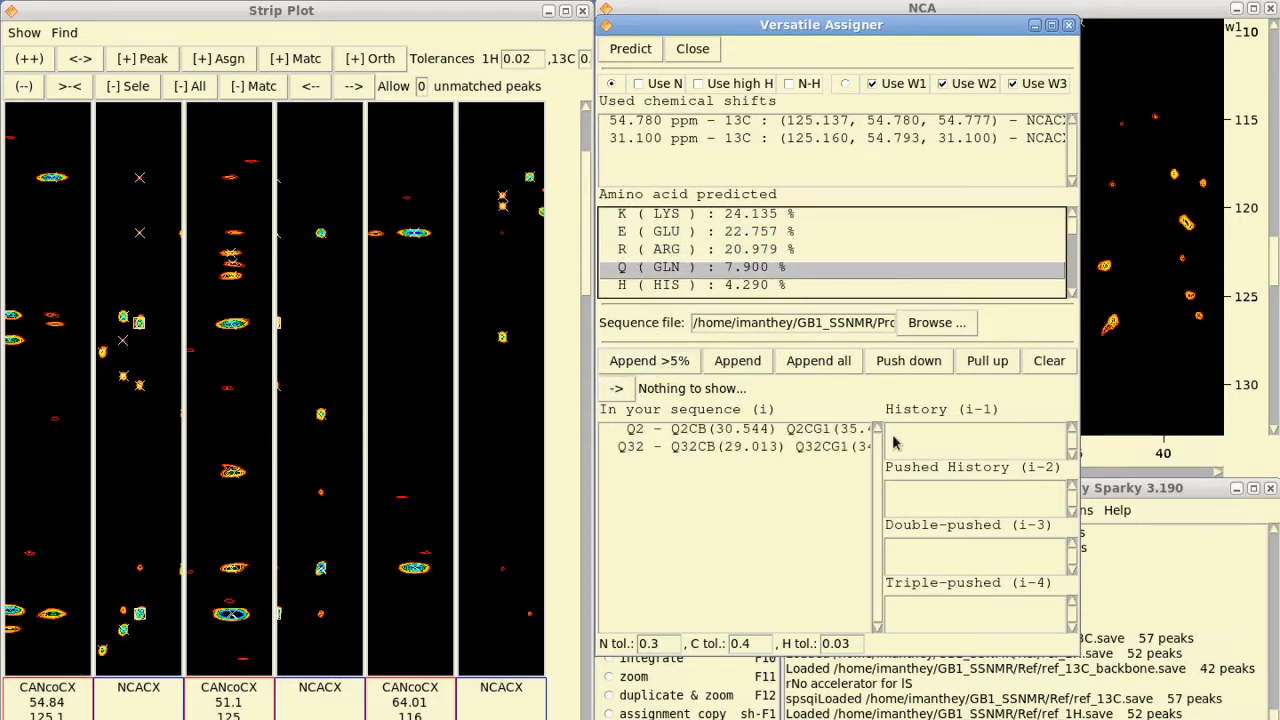
Append the amino acid predictions above 5% to the assignment history.
{"action": "left_click", "coordinate": [656, 366]}
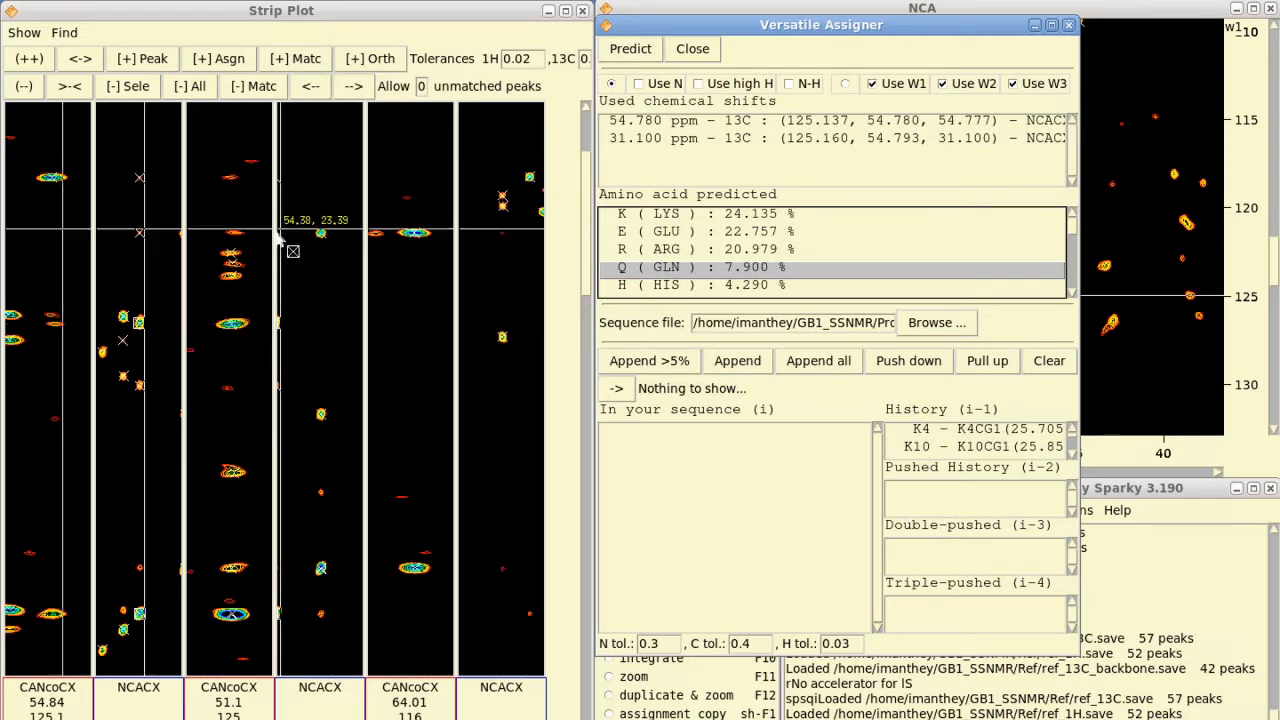
Select the 51.064 ppm and 23.723 ppm peaks in the second NCACX strip, predict their amino acid type and check alanine's sequence positions.
{"action": "left_click", "coordinate": [323, 570]}
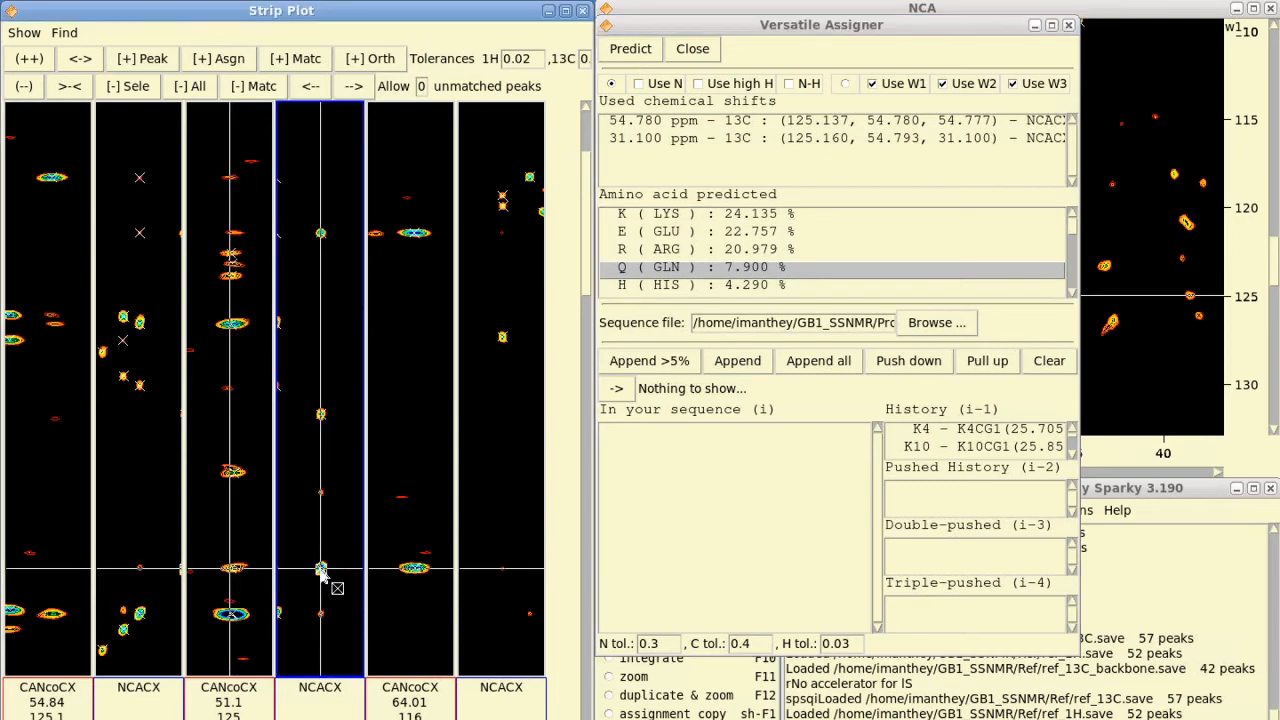
{"action": "left_click", "coordinate": [321, 235]}
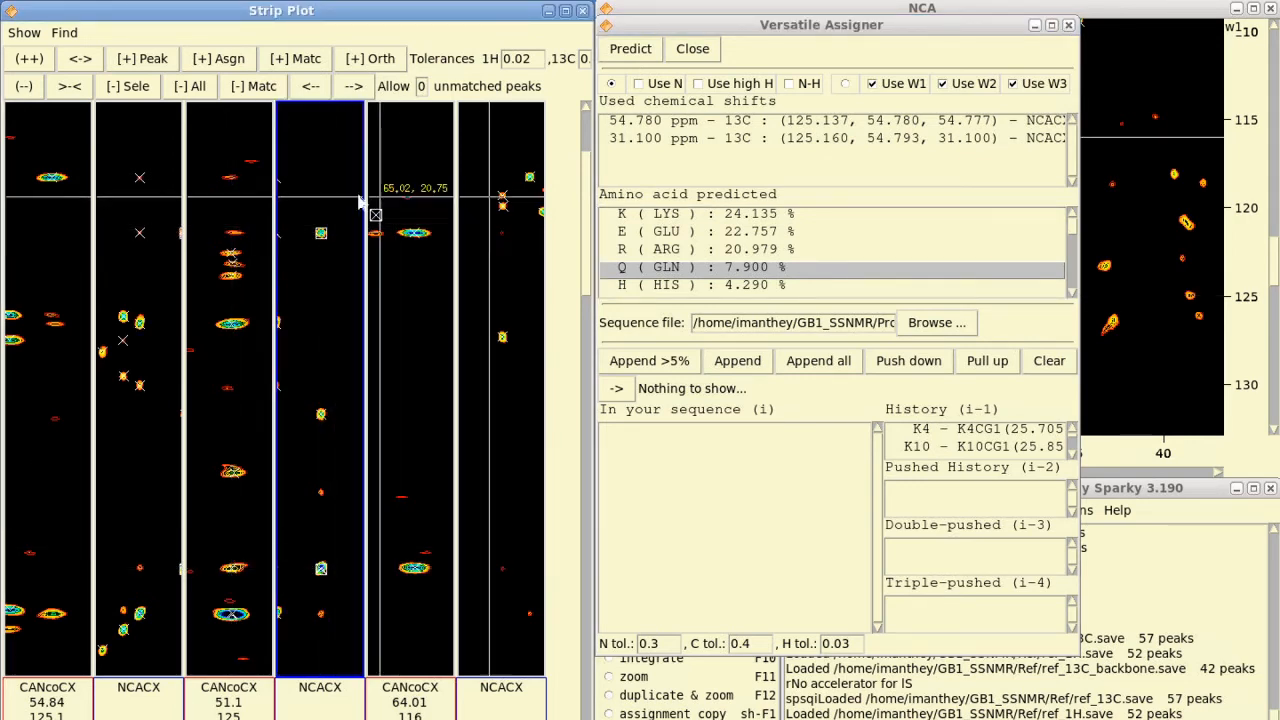
{"action": "left_click", "coordinate": [628, 50]}
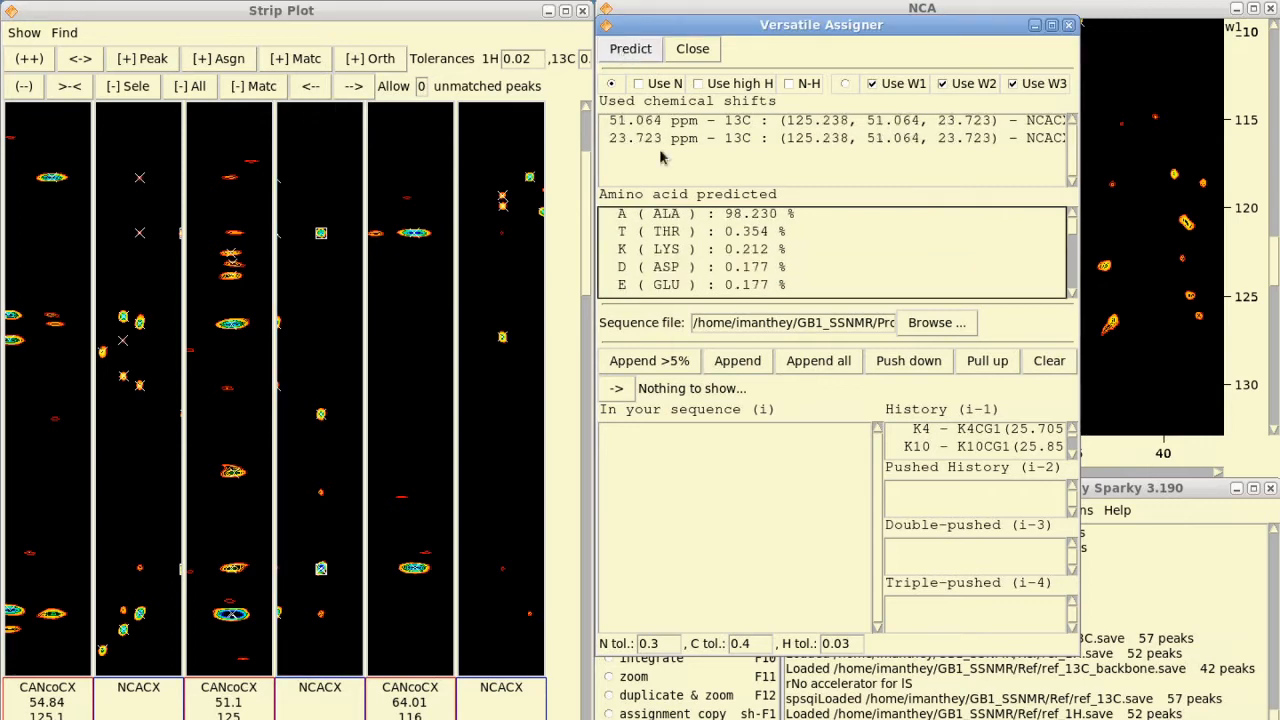
{"action": "left_click", "coordinate": [731, 216]}
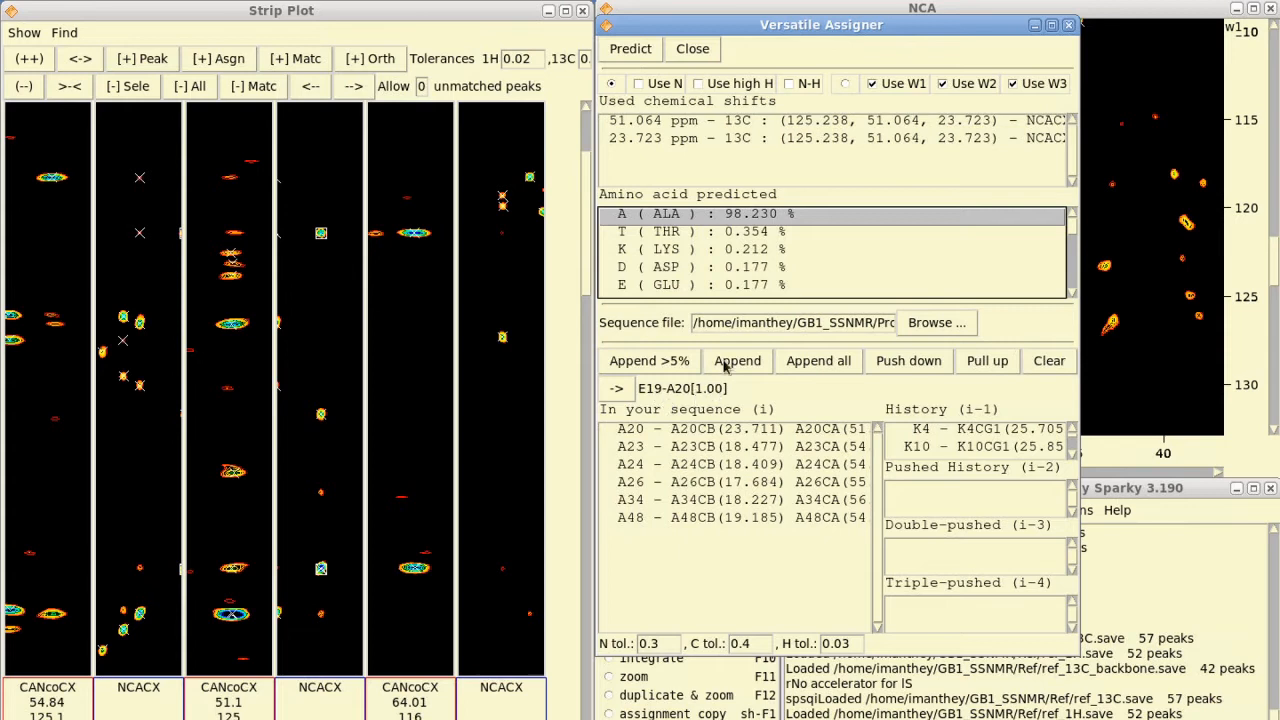
Push the existing assignment history down to i-2 and append the alanine prediction above 5% to the i-1 history.
{"action": "left_click", "coordinate": [906, 362]}
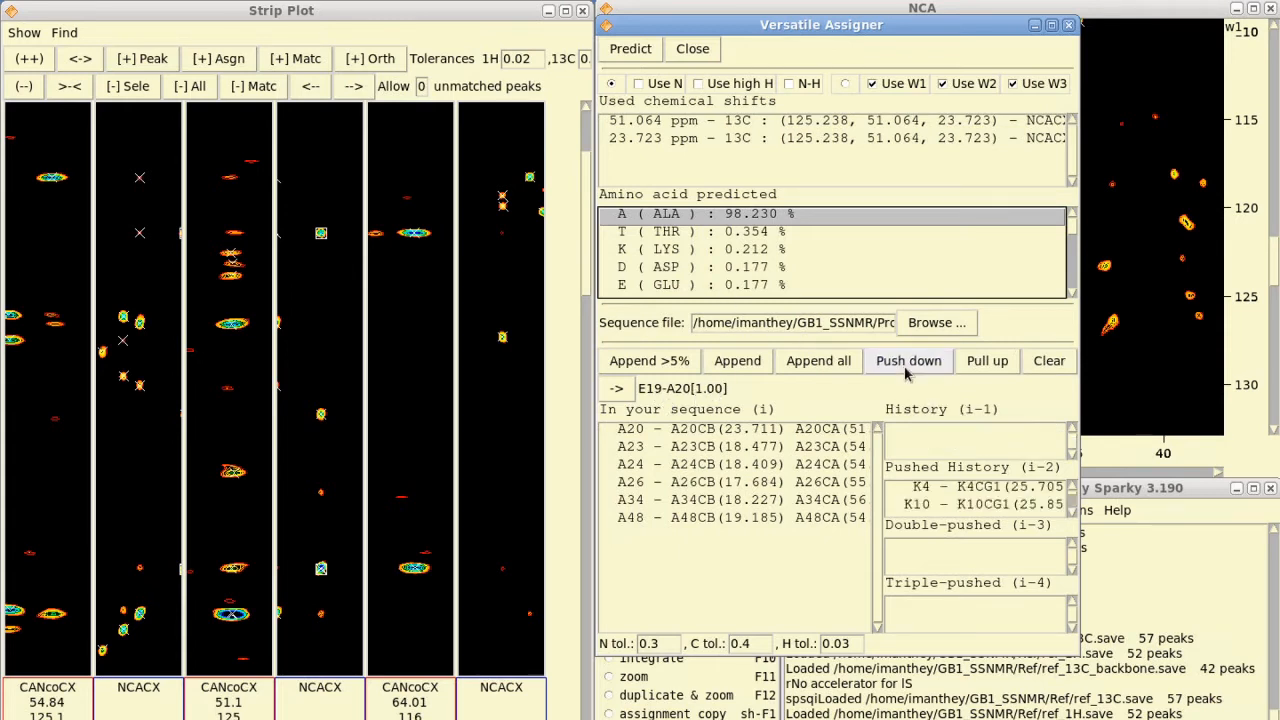
{"action": "left_click", "coordinate": [640, 365]}
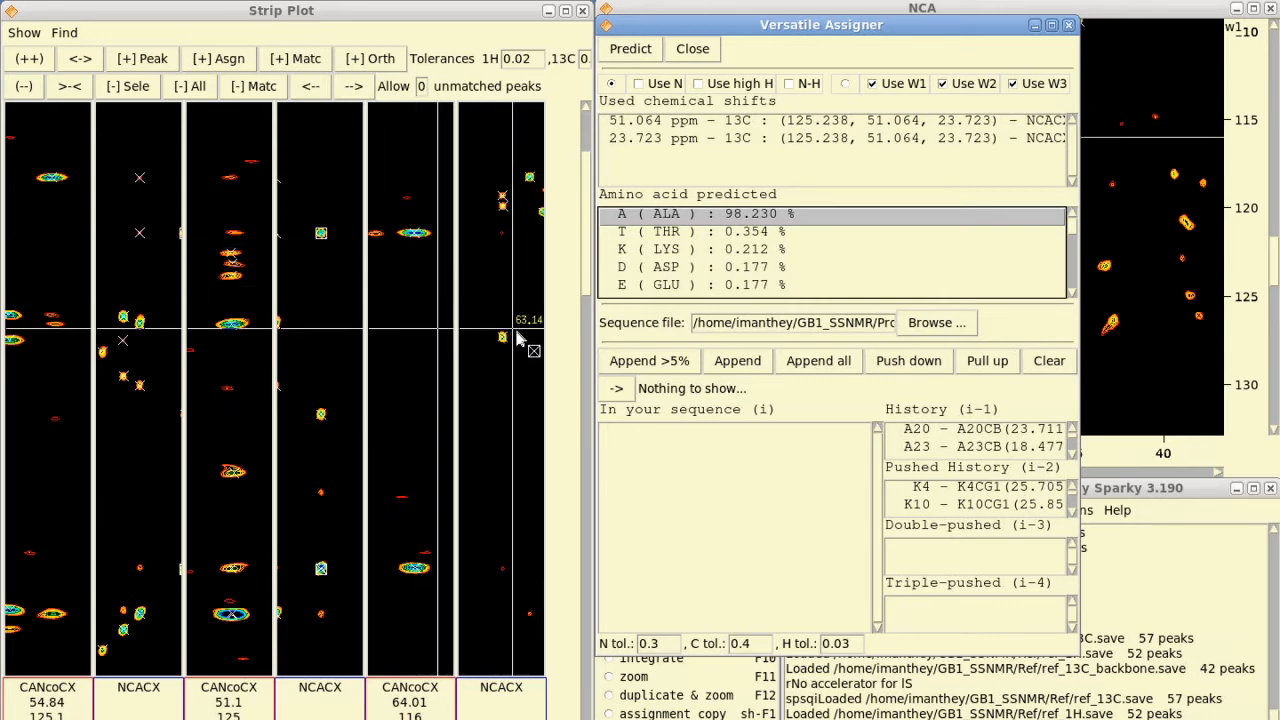
Select the 63.952 ppm and 32.217 ppm peaks in the NCACX strip beside the 64.01/116 CANcoCX strip and predict their amino acid type.
{"action": "mouse_move", "coordinate": [584, 268]}
{"action": "left_mouse_down"}
{"action": "mouse_move", "coordinate": [584, 246]}
{"action": "mouse_move", "coordinate": [582, 288]}
{"action": "left_mouse_up"}
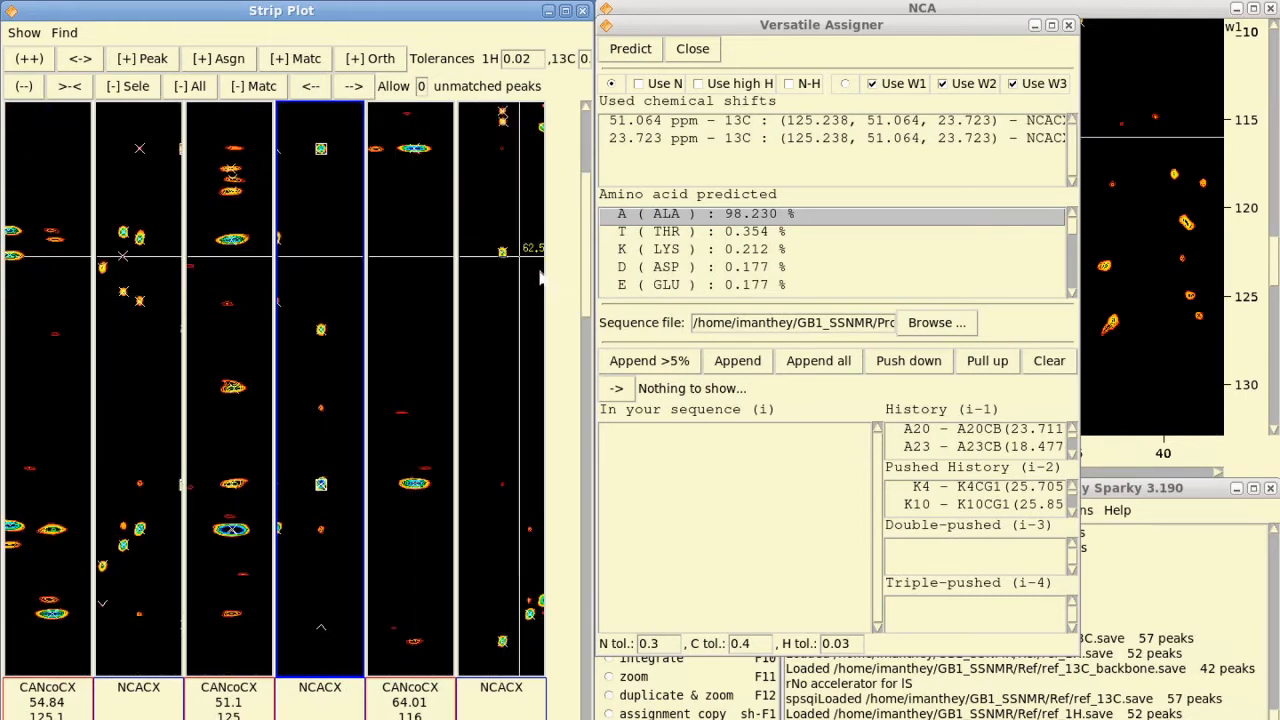
{"action": "left_click_drag", "start_coordinate": [584, 262], "coordinate": [583, 288]}
{"action": "left_click", "coordinate": [502, 172]}
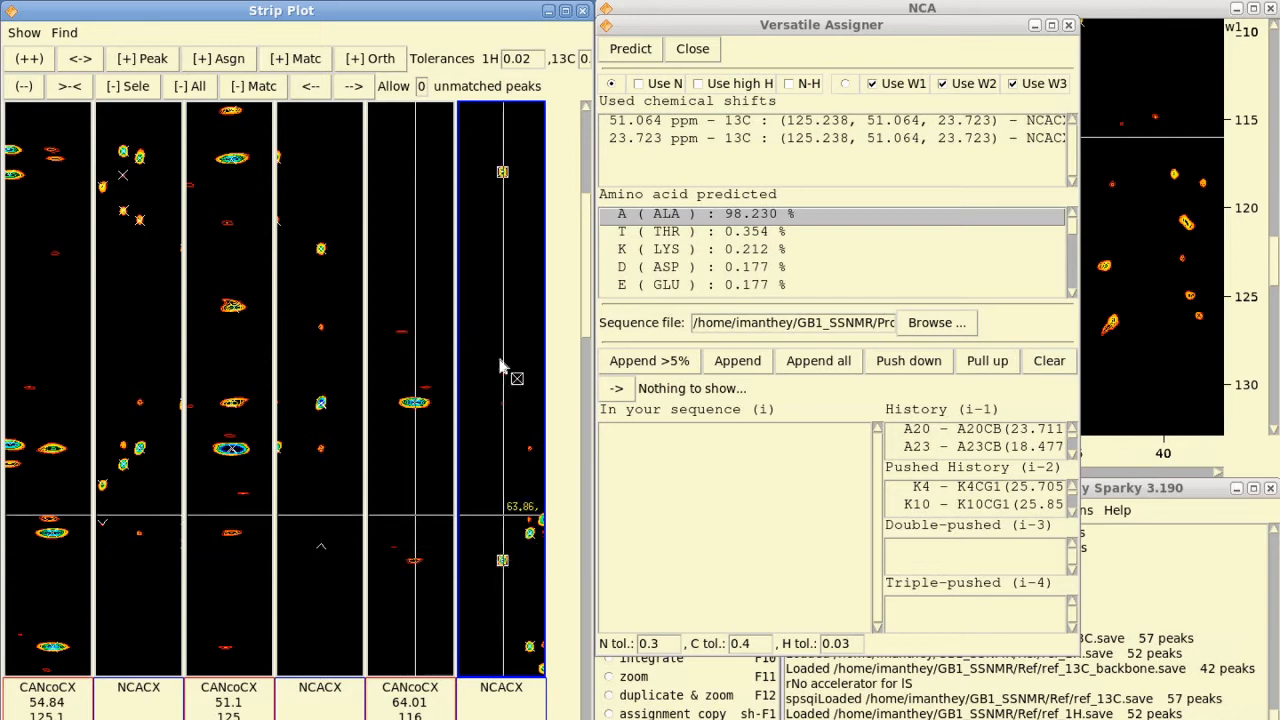
{"action": "left_click", "coordinate": [630, 48]}
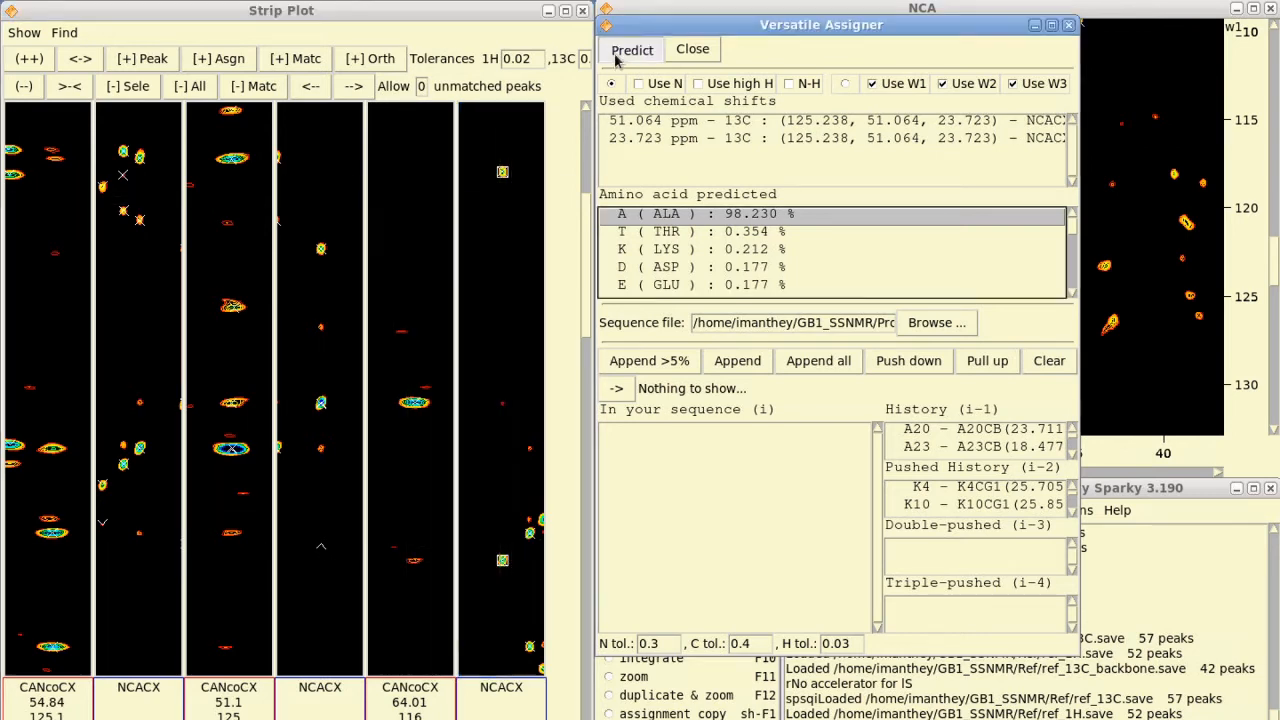
Compare the proline and valine candidate positions in the sequence against the i-1 and i-2 histories.
{"action": "left_click", "coordinate": [738, 219]}
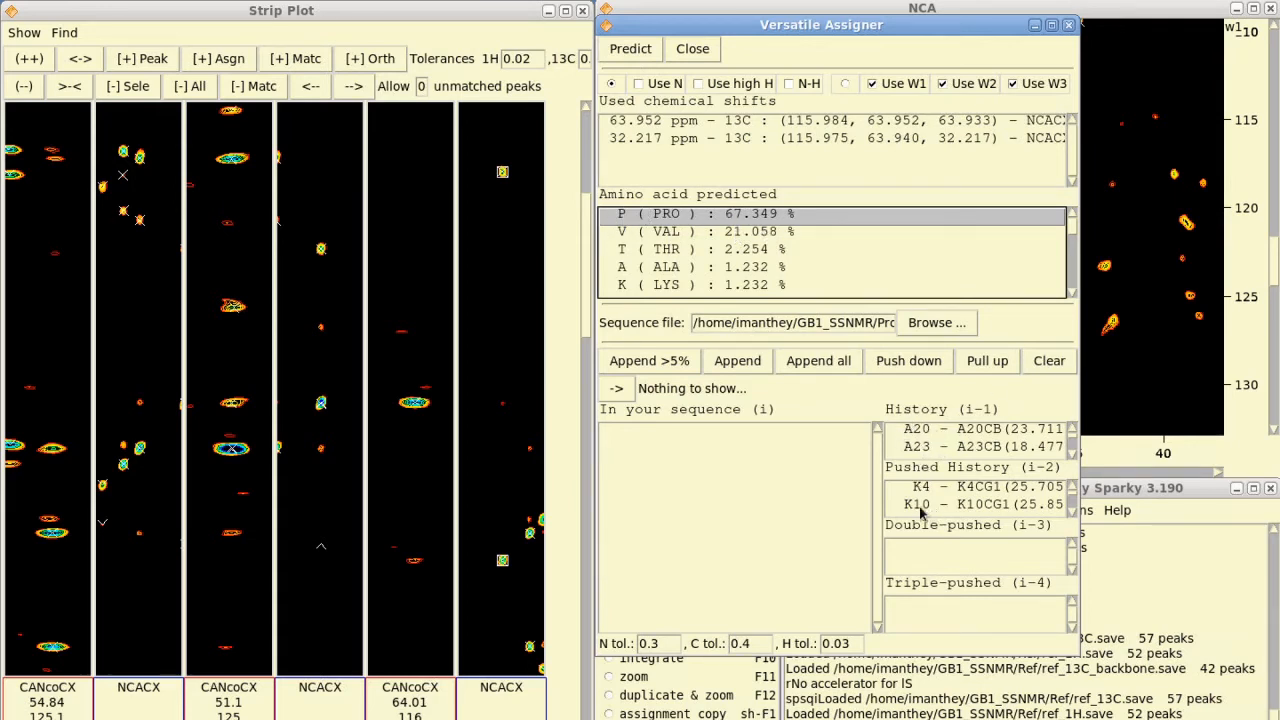
{"action": "left_click_drag", "start_coordinate": [1073, 494], "coordinate": [1071, 503]}
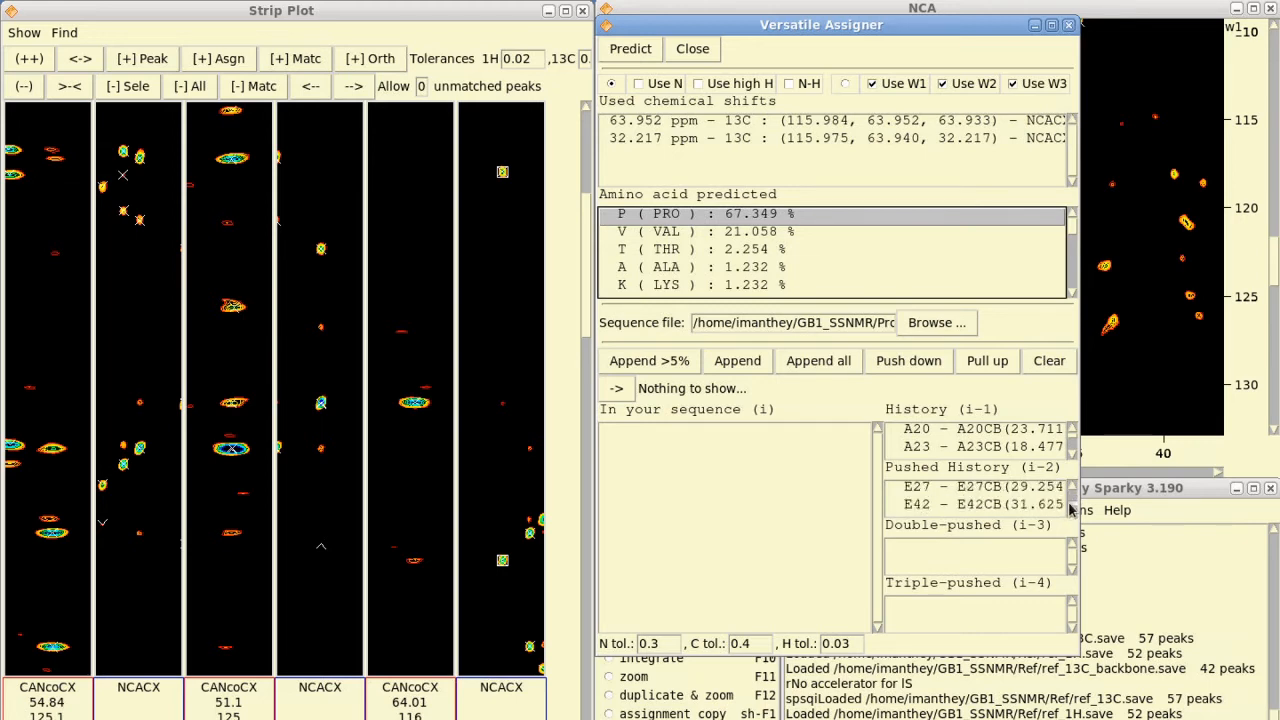
{"action": "left_click", "coordinate": [686, 233]}
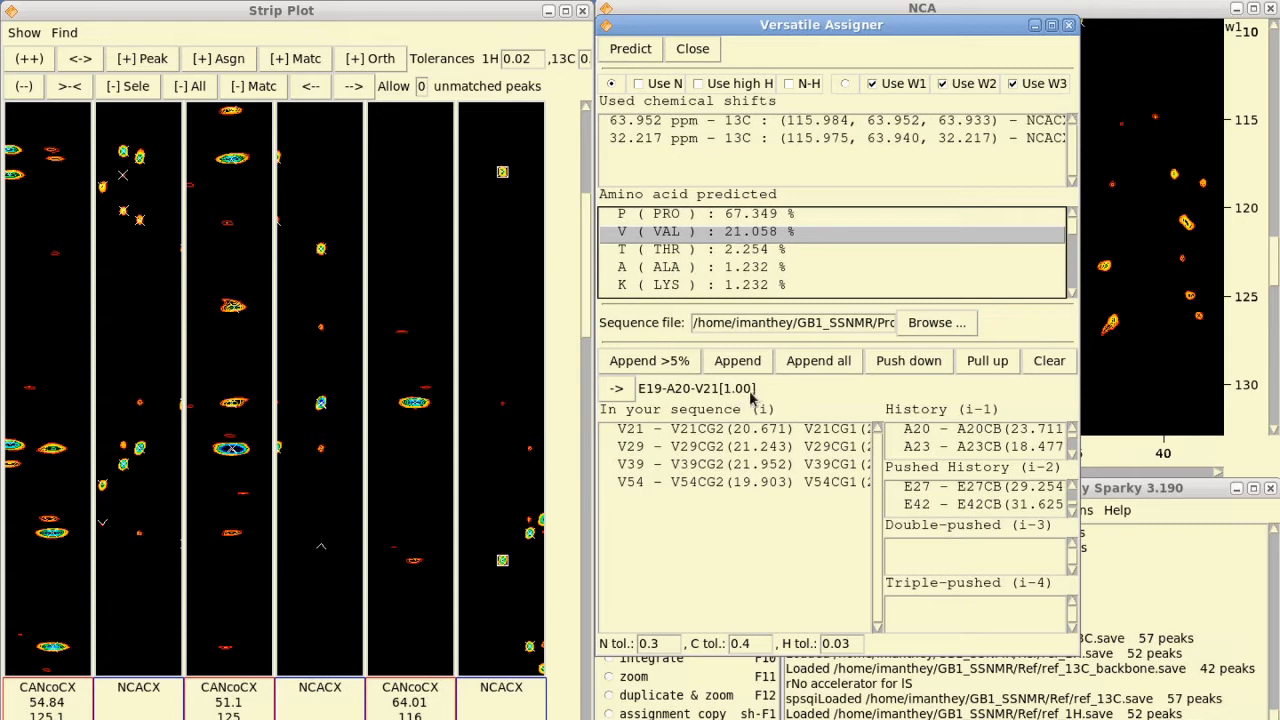
{"action": "left_click", "coordinate": [632, 215]}
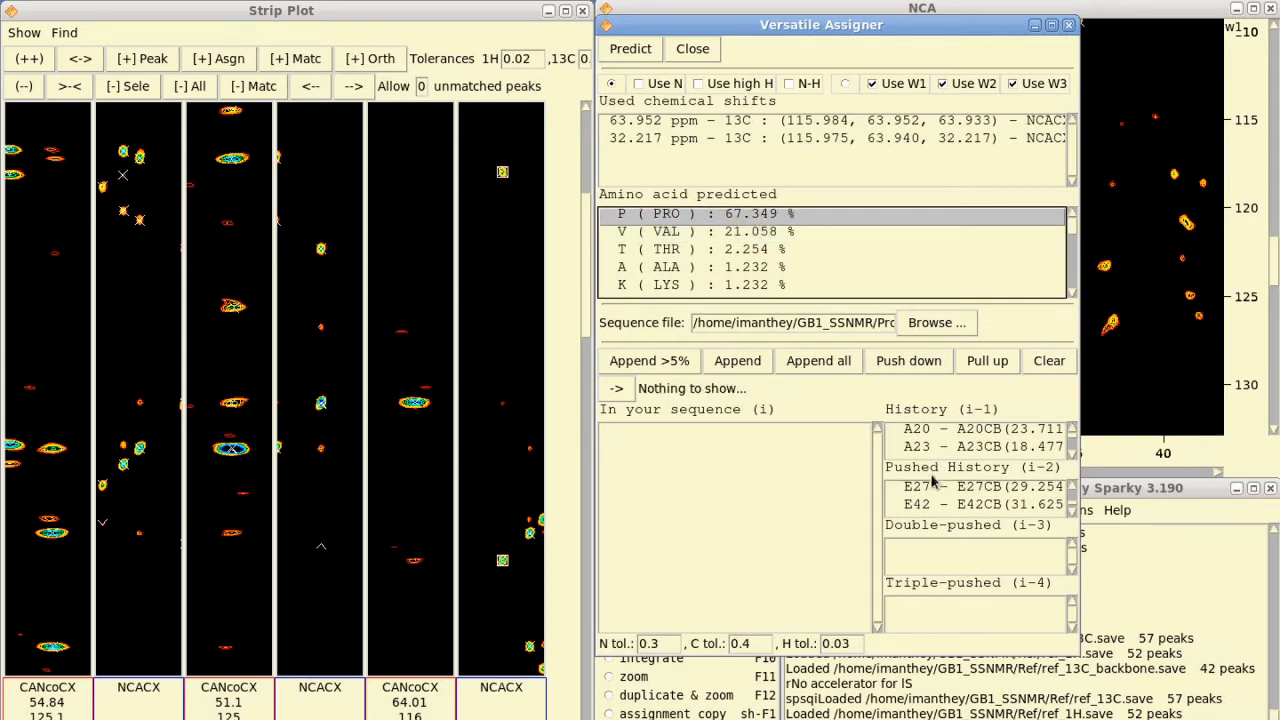
{"action": "left_click", "coordinate": [704, 233]}
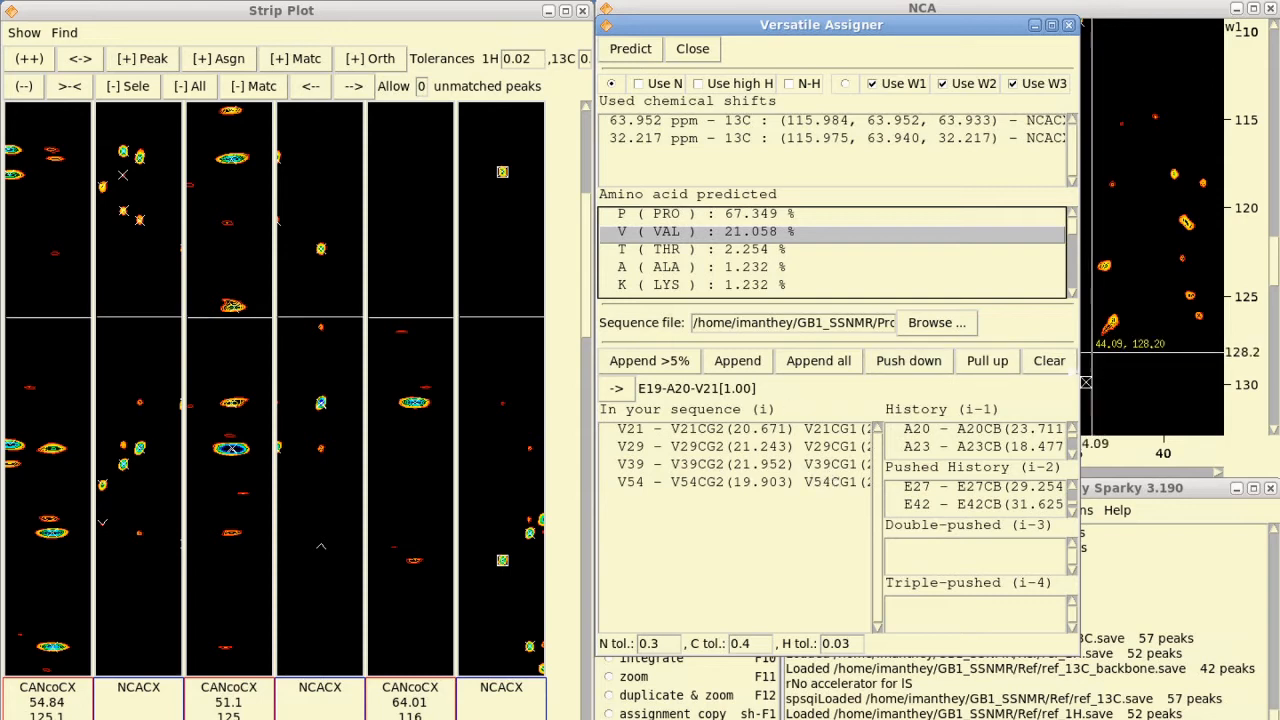
Clear the assignment history and append the proline and valine predictions above 5%.
{"action": "left_click", "coordinate": [1063, 360]}
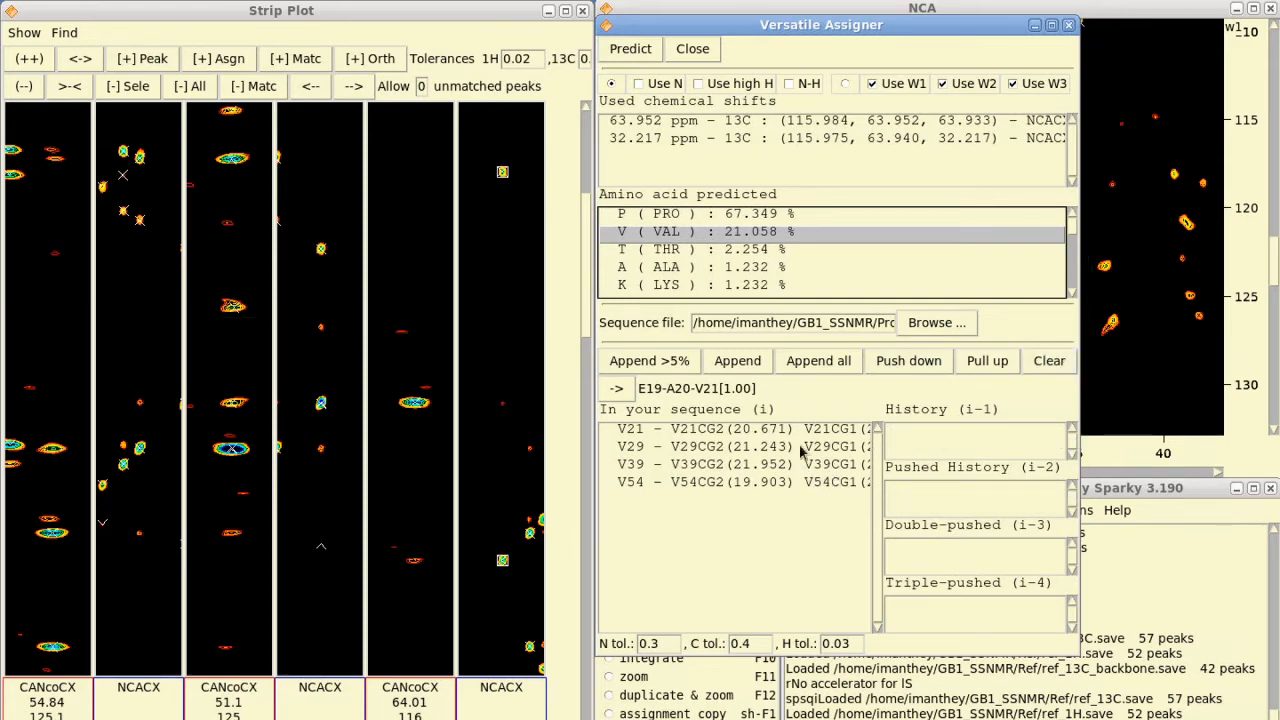
{"action": "left_click", "coordinate": [660, 361]}
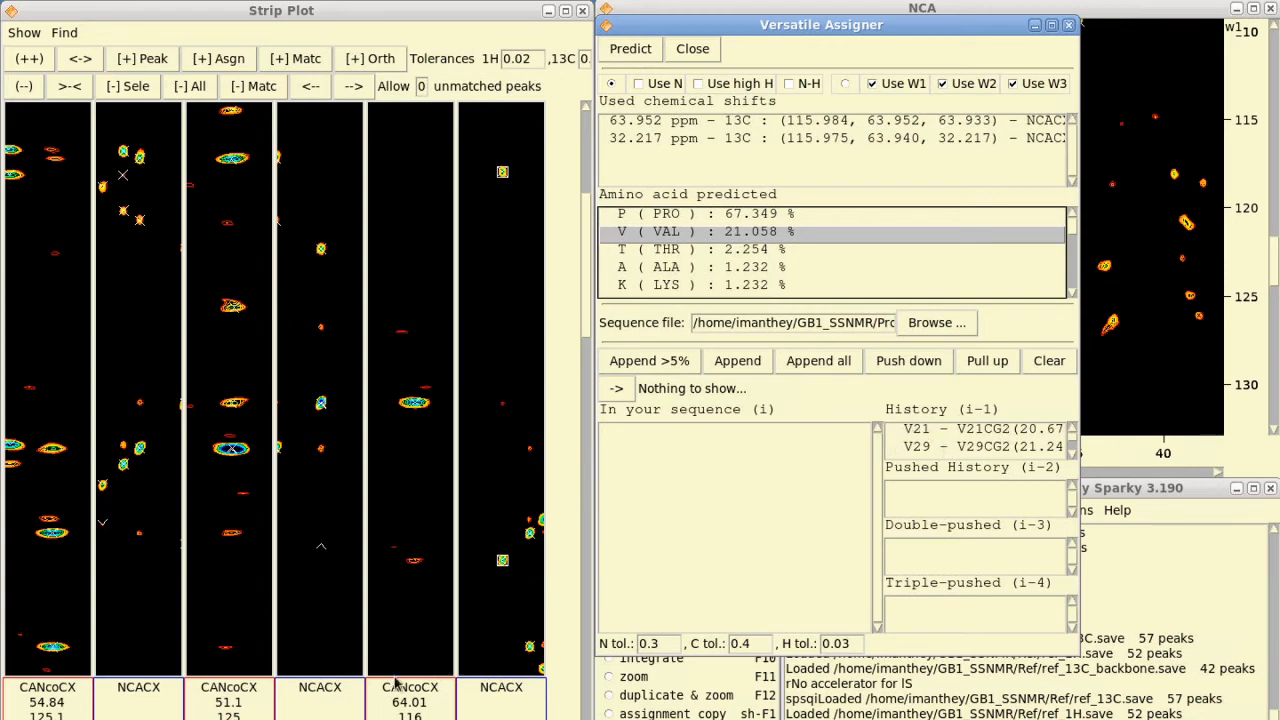
Select the 52.851 ppm and 42.428 ppm peaks in the NCACX strip following the 52.87/115.2 CANcoCX strip and predict their amino acid type.
{"action": "left_click", "coordinate": [540, 718]}
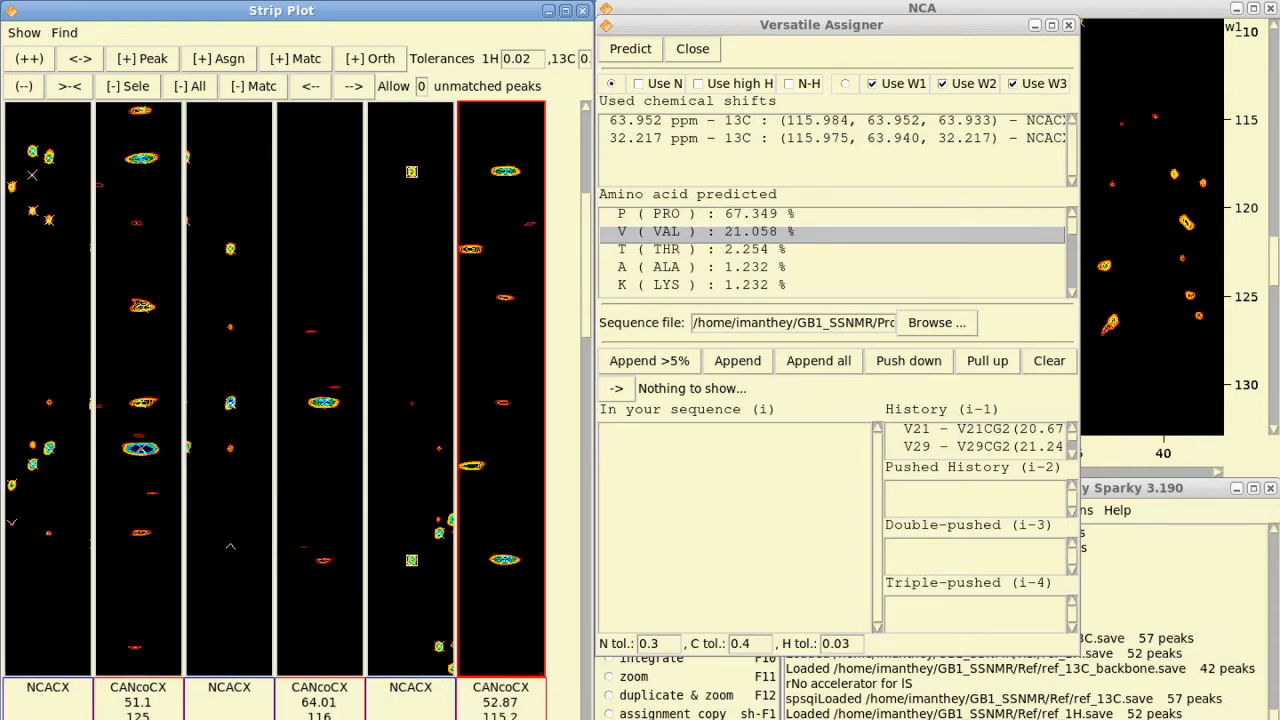
{"action": "left_click", "coordinate": [540, 718]}
{"action": "left_click", "coordinate": [12, 718]}
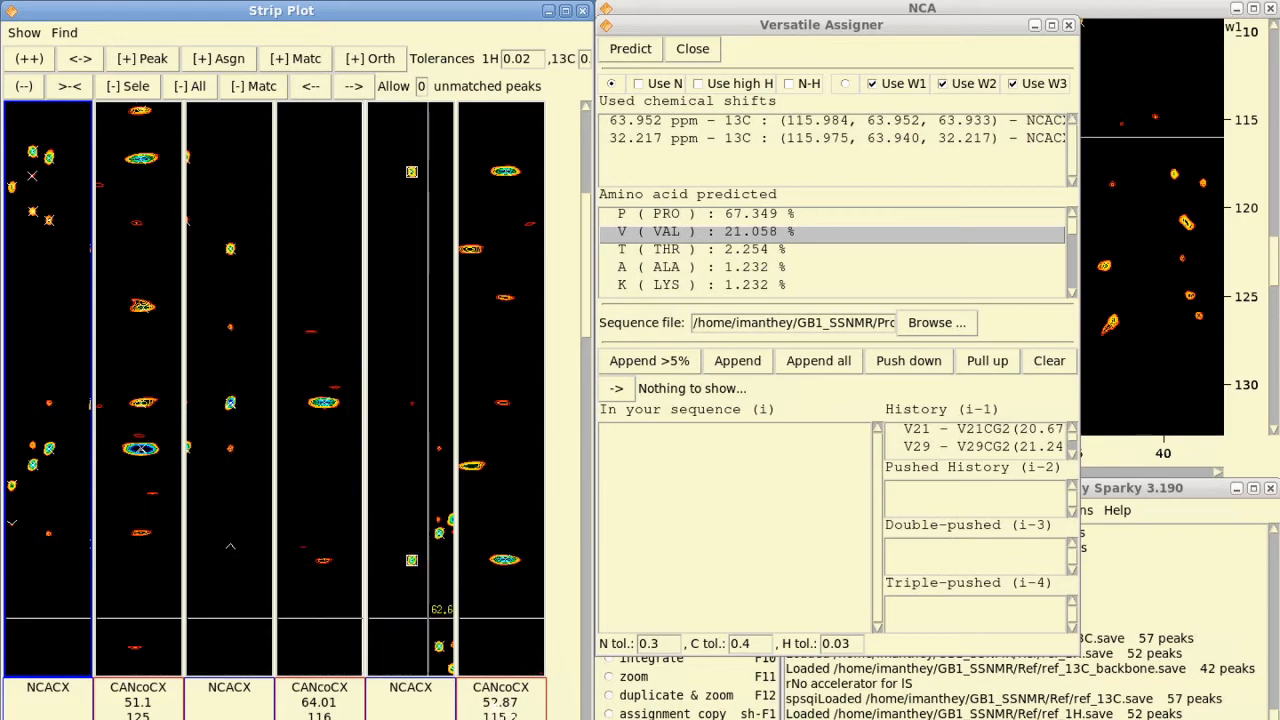
{"action": "left_click", "coordinate": [540, 718]}
{"action": "left_click", "coordinate": [540, 718]}
{"action": "left_click", "coordinate": [540, 718]}
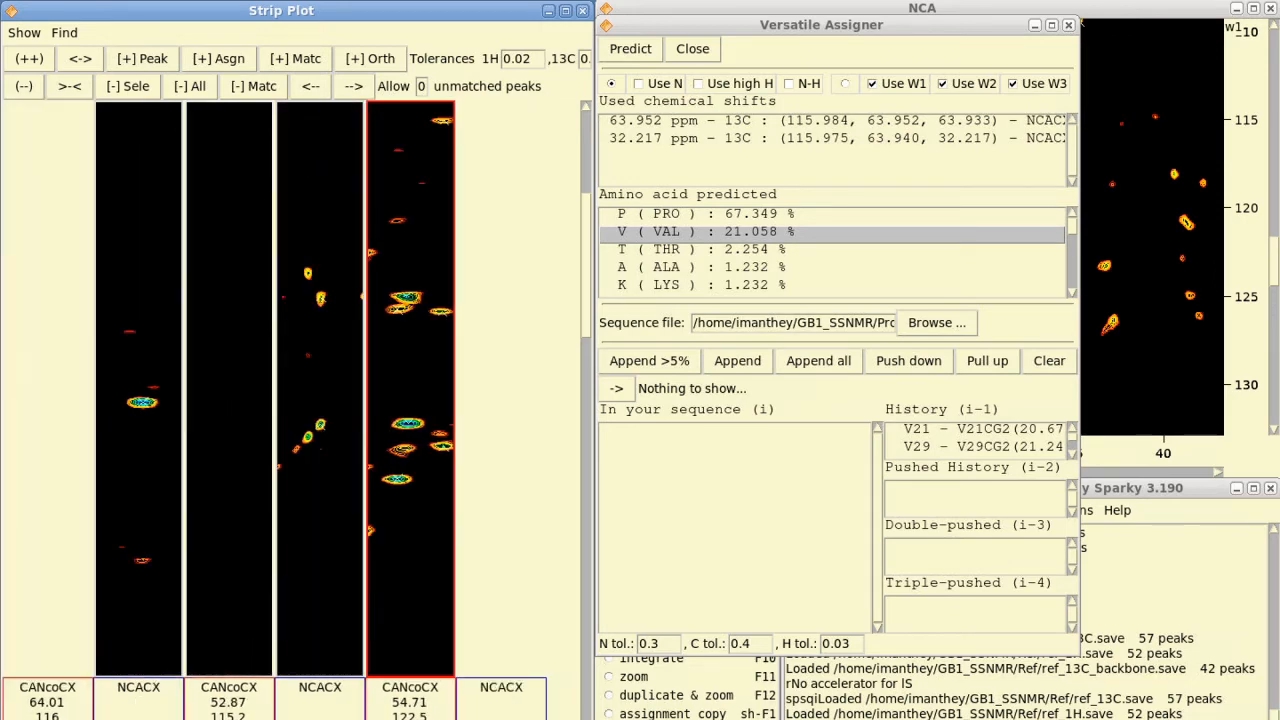
{"action": "left_click", "coordinate": [540, 718]}
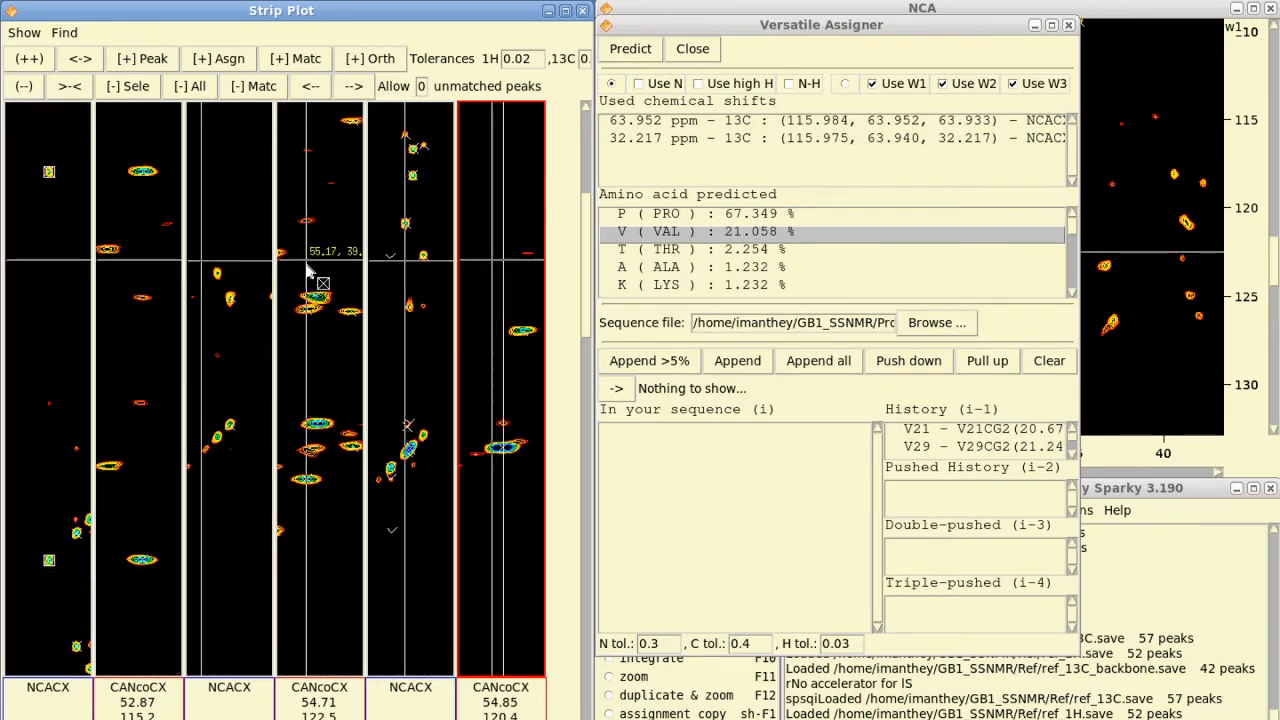
{"action": "left_click_drag", "start_coordinate": [586, 313], "coordinate": [560, 323]}
{"action": "left_click", "coordinate": [230, 280]}
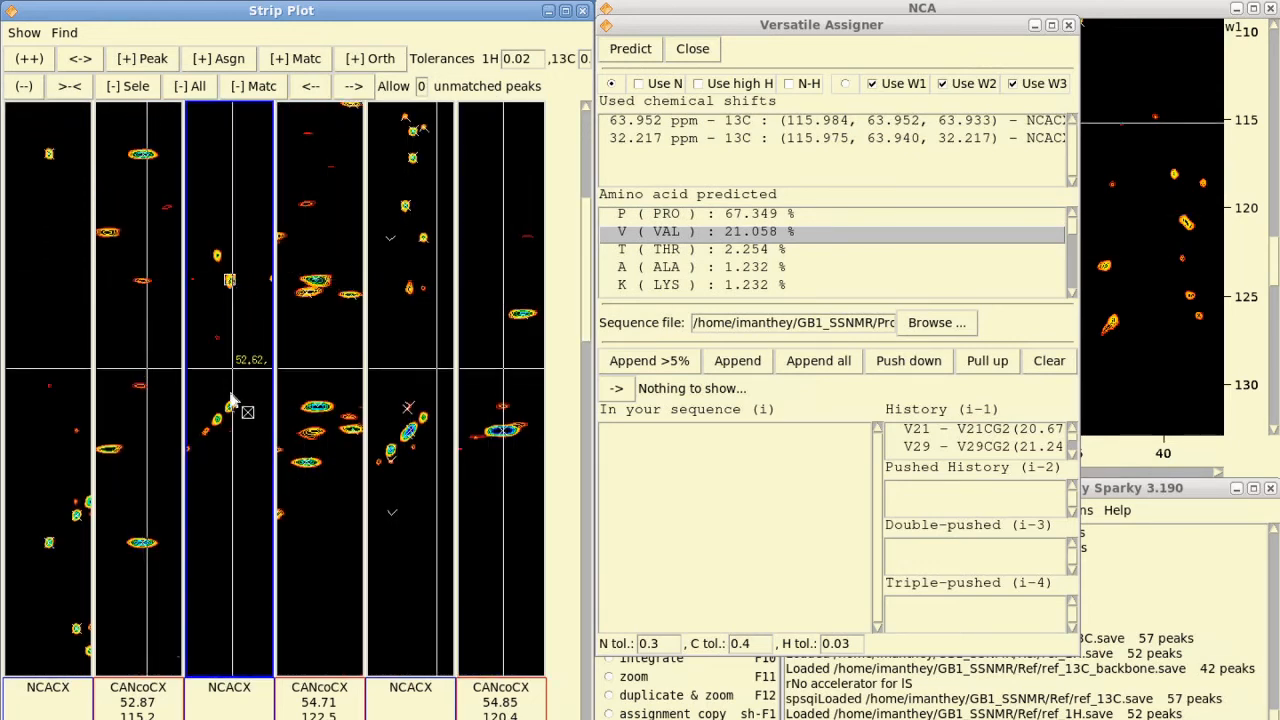
{"action": "left_click", "coordinate": [230, 407], "text": "shift"}
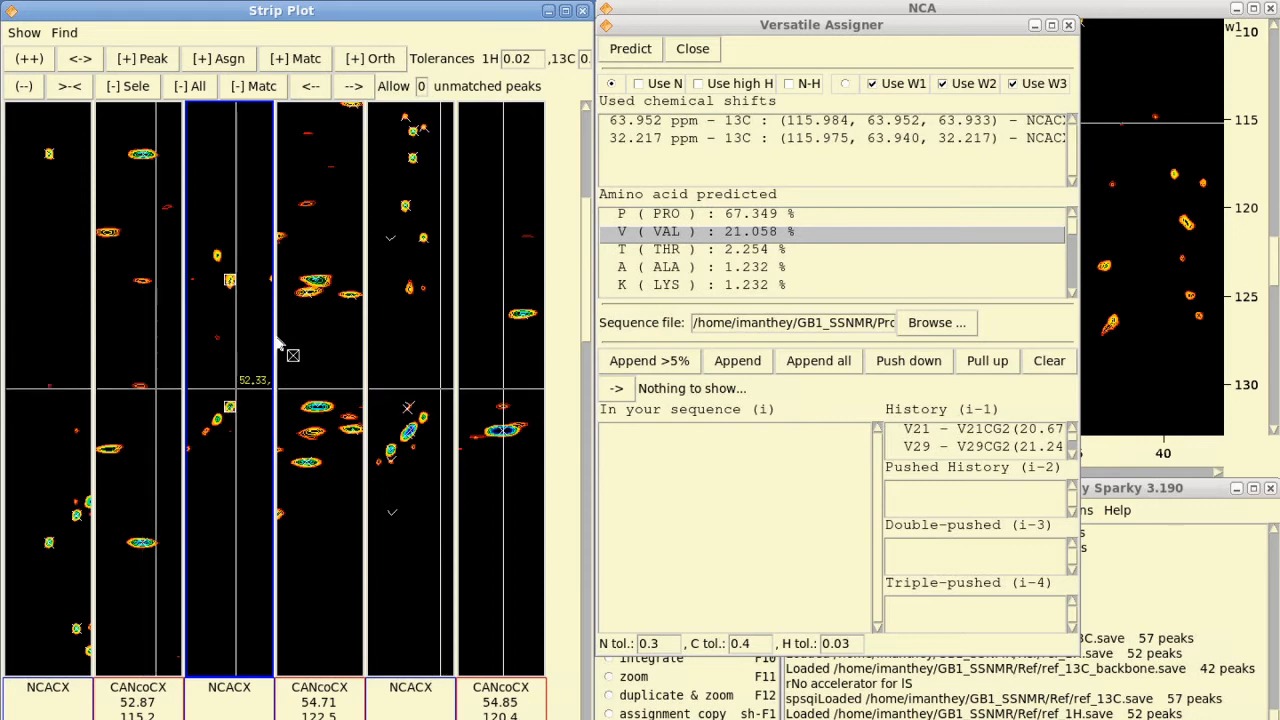
{"action": "left_click", "coordinate": [630, 49]}
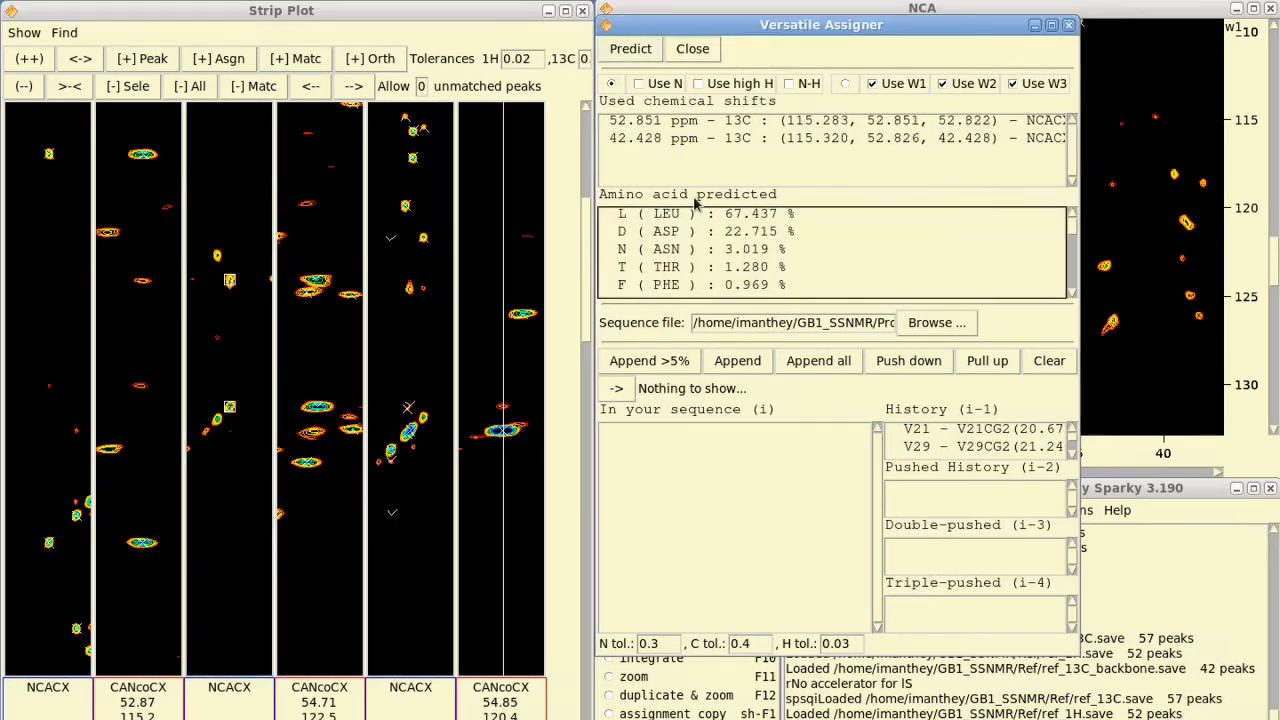
Check the leucine and aspartate candidate positions in the sequence and review the i-1 history entries.
{"action": "left_click", "coordinate": [709, 215]}
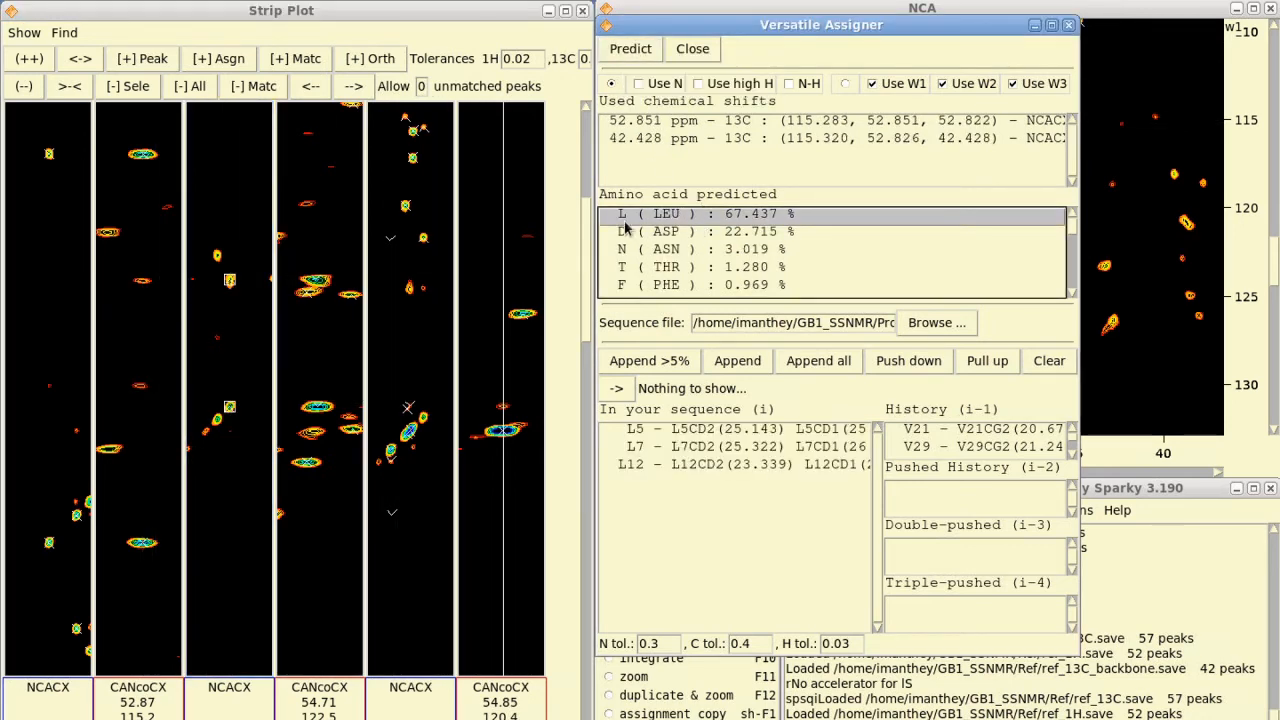
{"action": "left_click", "coordinate": [734, 233]}
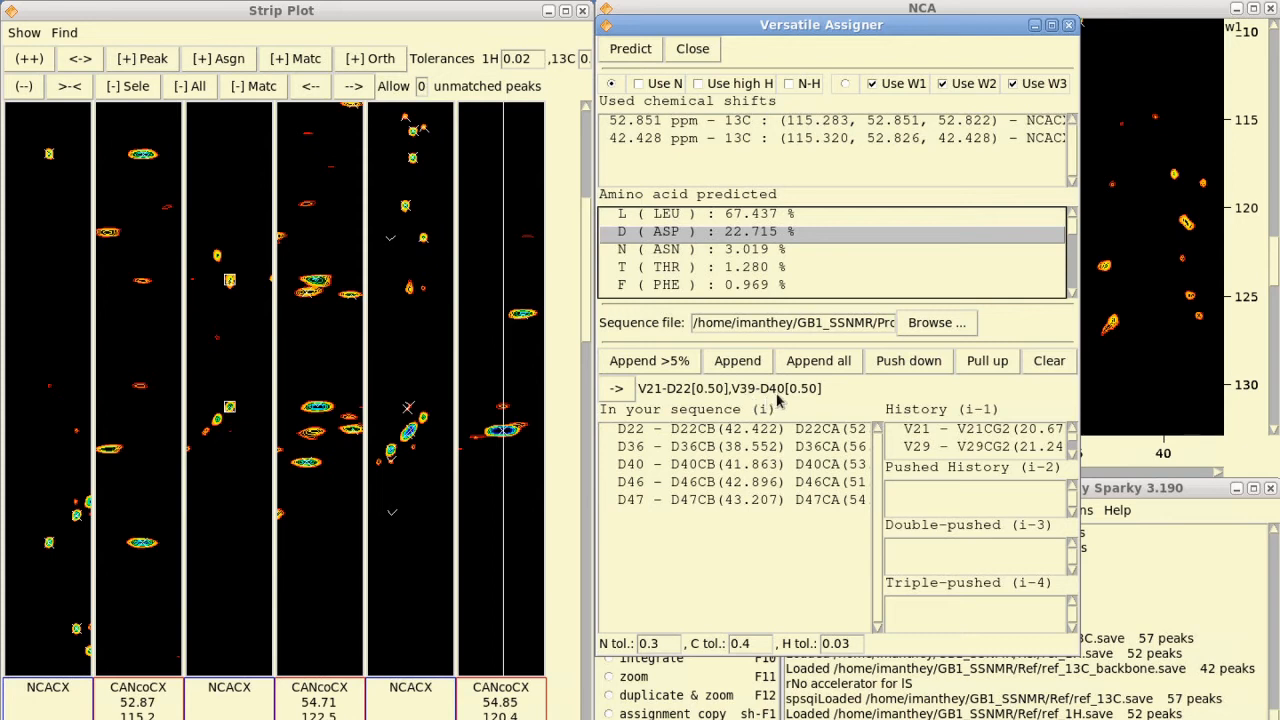
{"action": "left_click", "coordinate": [1071, 450]}
{"action": "left_click", "coordinate": [1071, 428]}
Push the valine history down to i-2 and append the leucine and aspartate predictions above 5% to the i-1 history.
{"action": "left_click", "coordinate": [921, 365]}
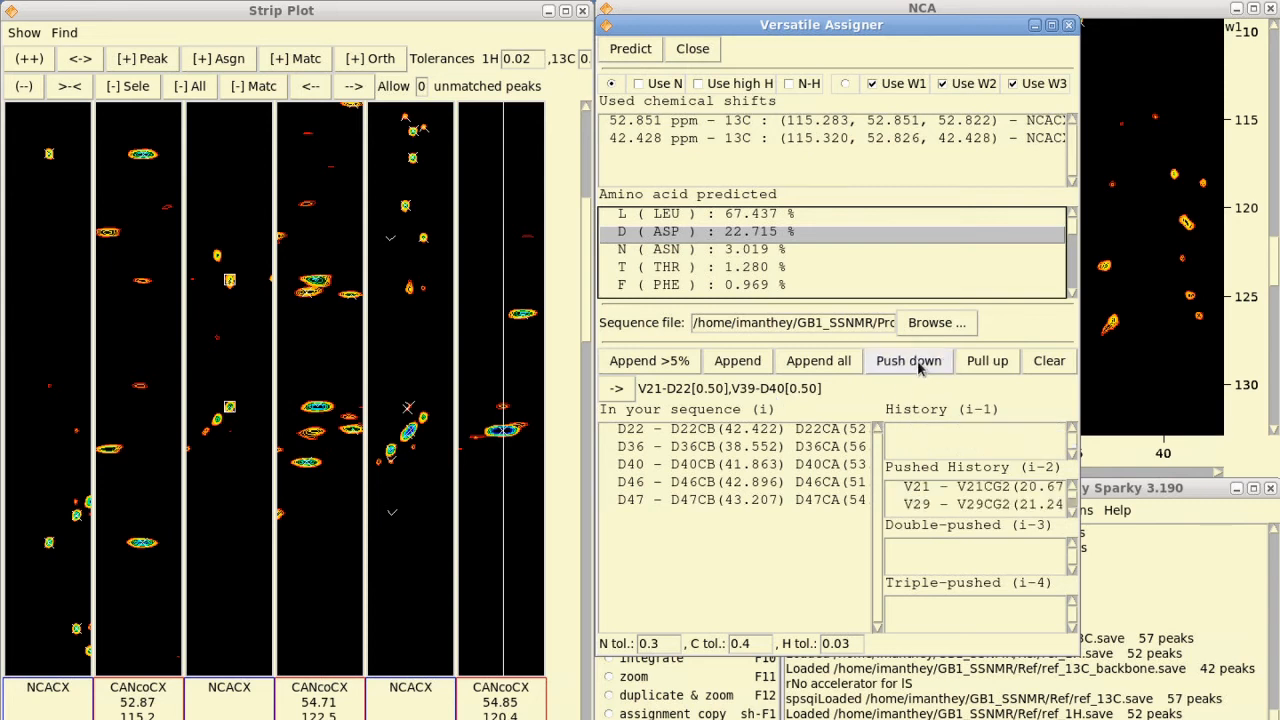
{"action": "left_click", "coordinate": [671, 368]}
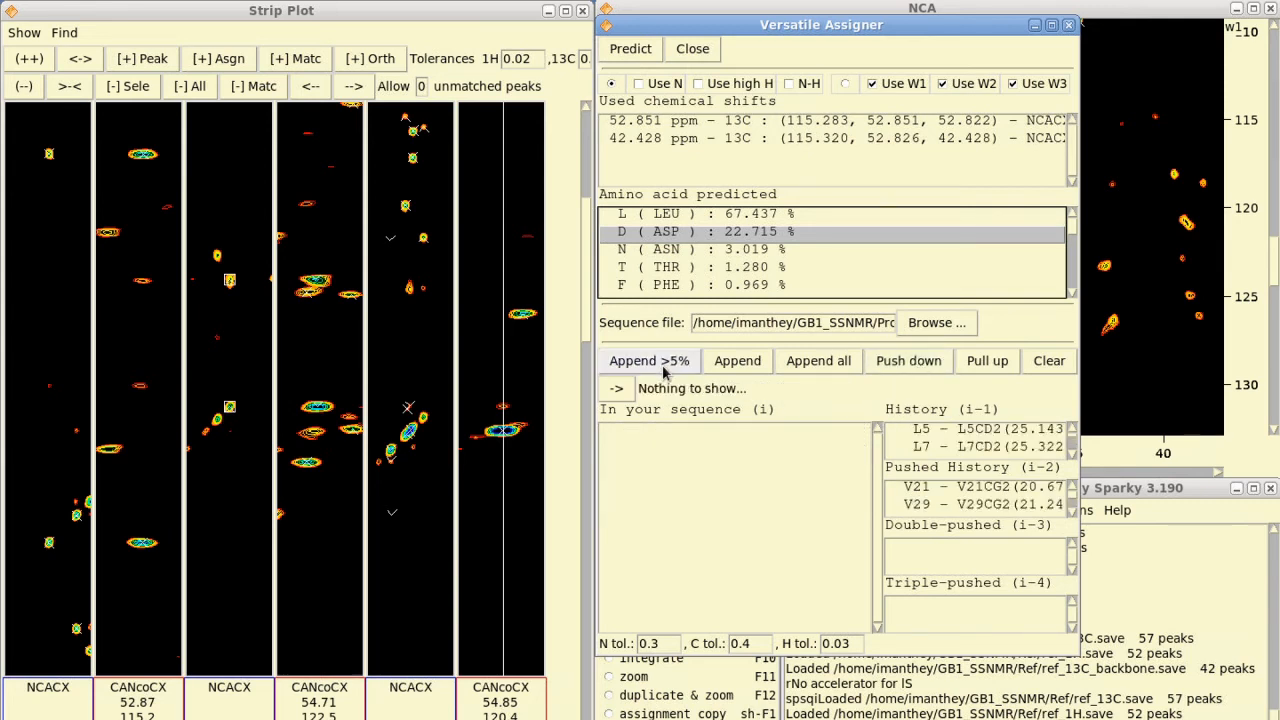
Predict the amino acid type from the 54.617 ppm and 18.501 ppm shifts in the NCACX strip beside 54.71/122.5, and check alanine's sequence positions.
{"action": "left_click", "coordinate": [411, 434]}
{"action": "left_click_drag", "start_coordinate": [586, 262], "coordinate": [588, 130]}
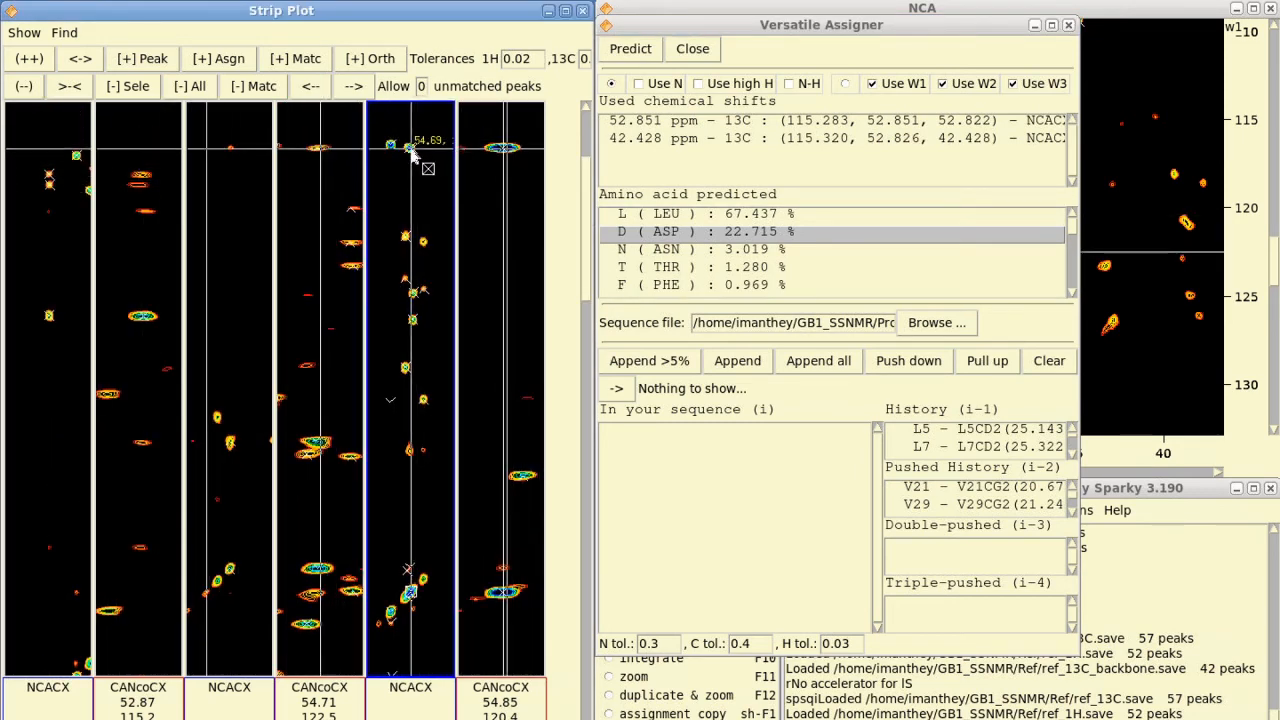
{"action": "left_click", "coordinate": [643, 57]}
{"action": "left_click", "coordinate": [717, 222]}
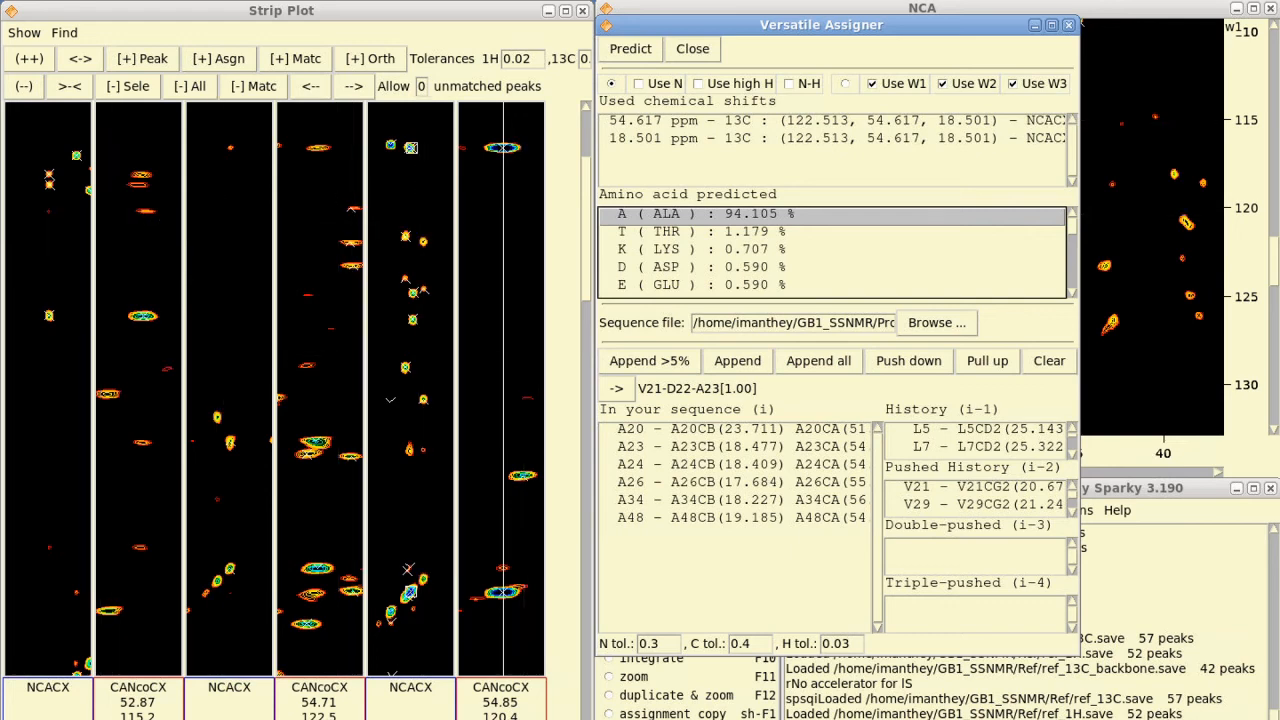
Reselect the 52.851 ppm and 42.428 ppm peaks in the NCACX strip beside 52.87/115.2 and predict their amino acid type again.
{"action": "left_click", "coordinate": [408, 569]}
{"action": "scroll", "coordinate": [391, 251], "scroll_direction": "up", "scroll_amount": 2}
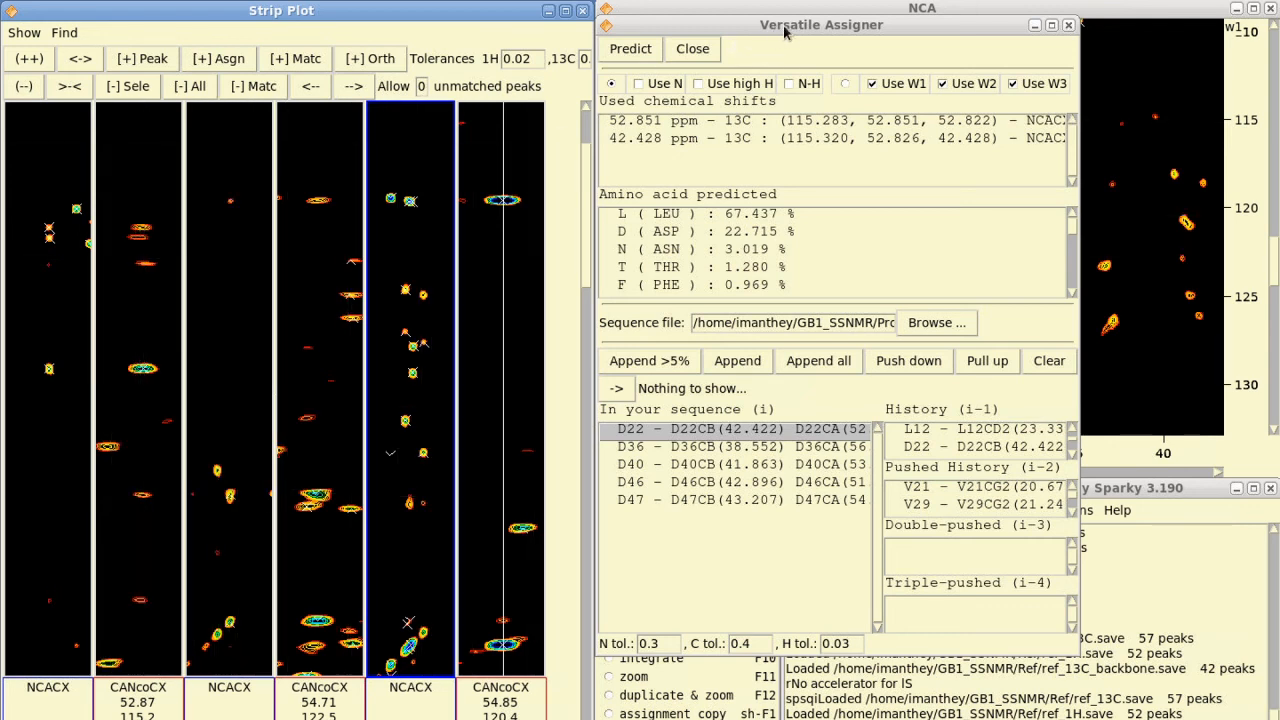
{"action": "left_click", "coordinate": [230, 497]}
{"action": "left_click", "coordinate": [230, 623], "text": "shift"}
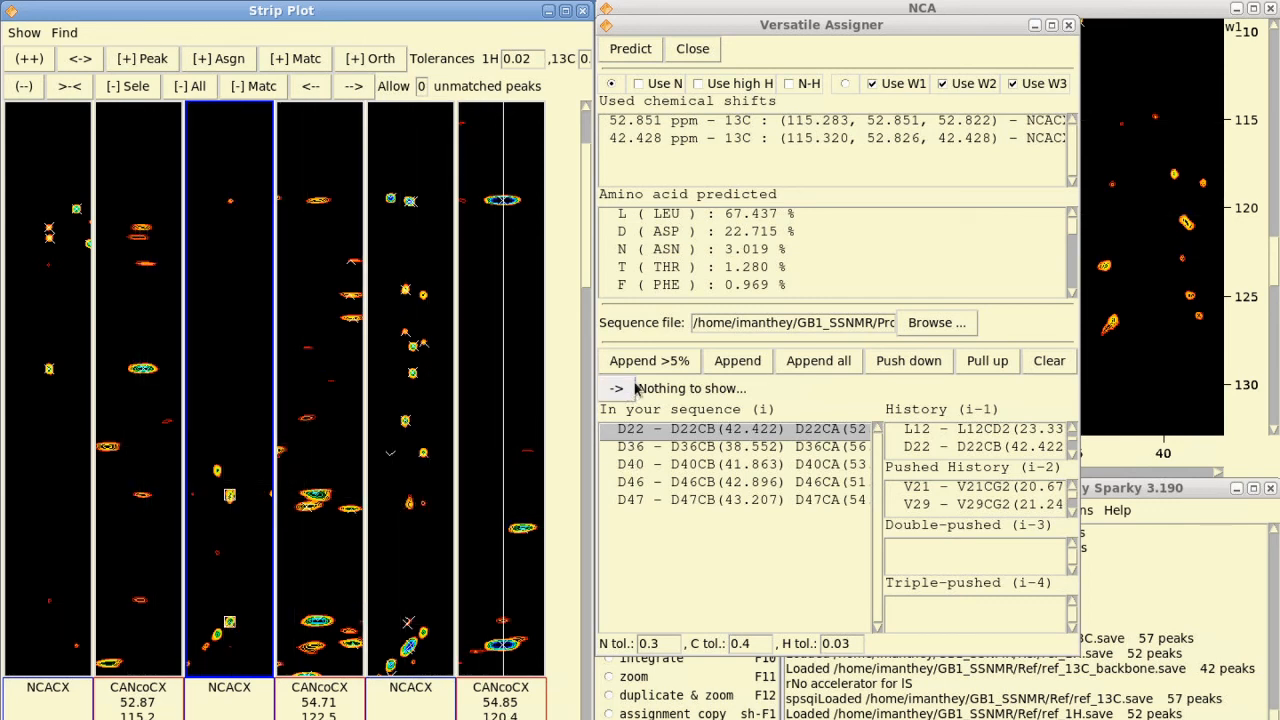
{"action": "left_click", "coordinate": [631, 49]}
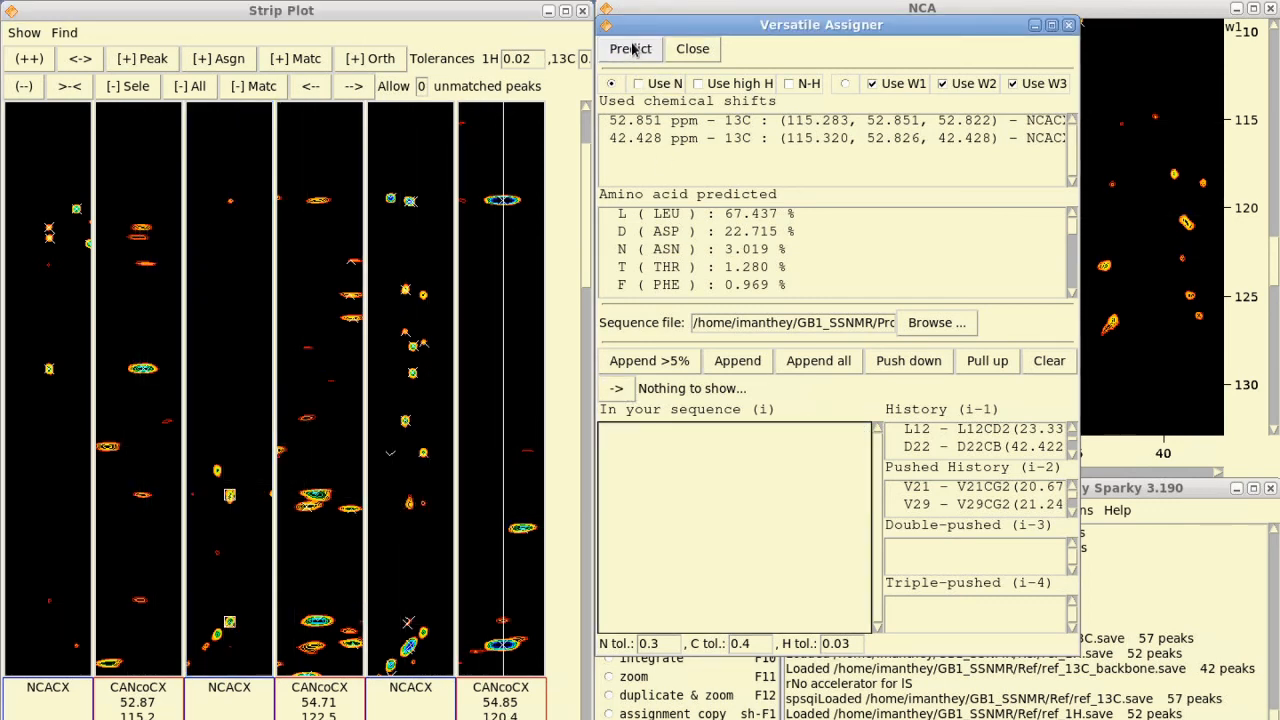
Compare the sequence positions for the predicted leucine, aspartate and asparagine residues, ending on aspartate.
{"action": "left_click", "coordinate": [679, 222]}
{"action": "left_click", "coordinate": [687, 235]}
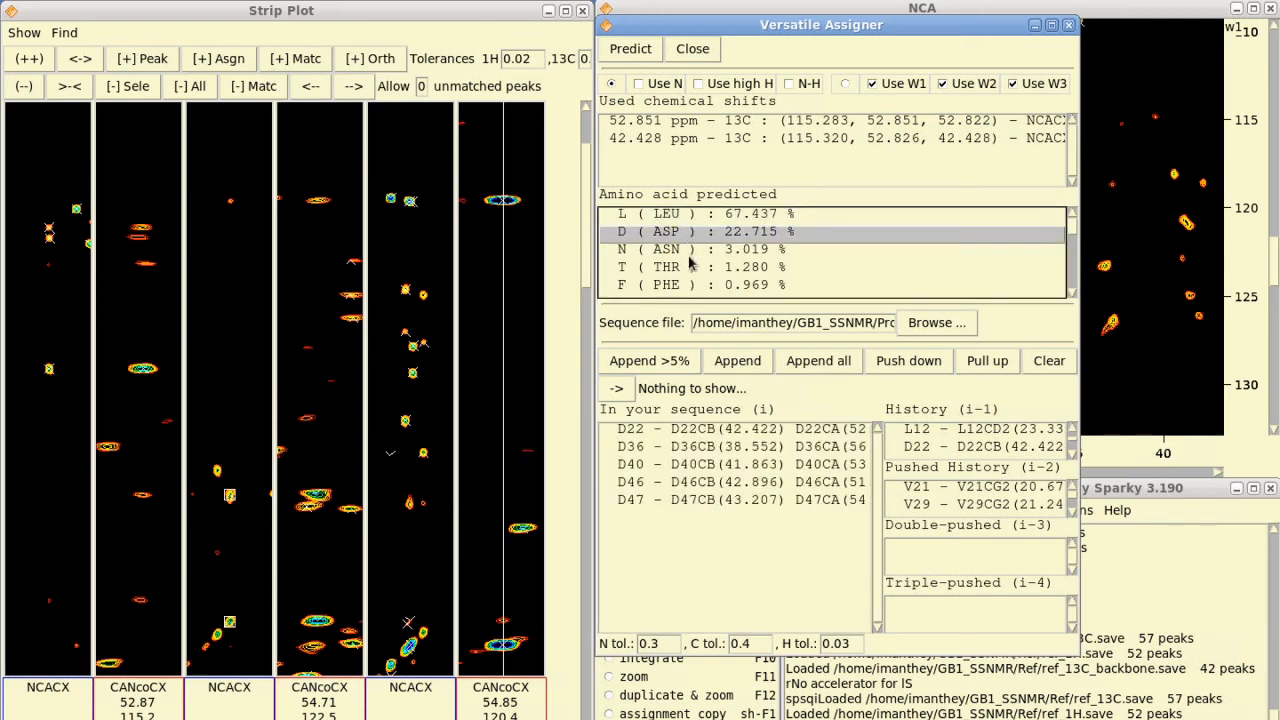
{"action": "left_click", "coordinate": [691, 251]}
{"action": "left_click", "coordinate": [693, 222]}
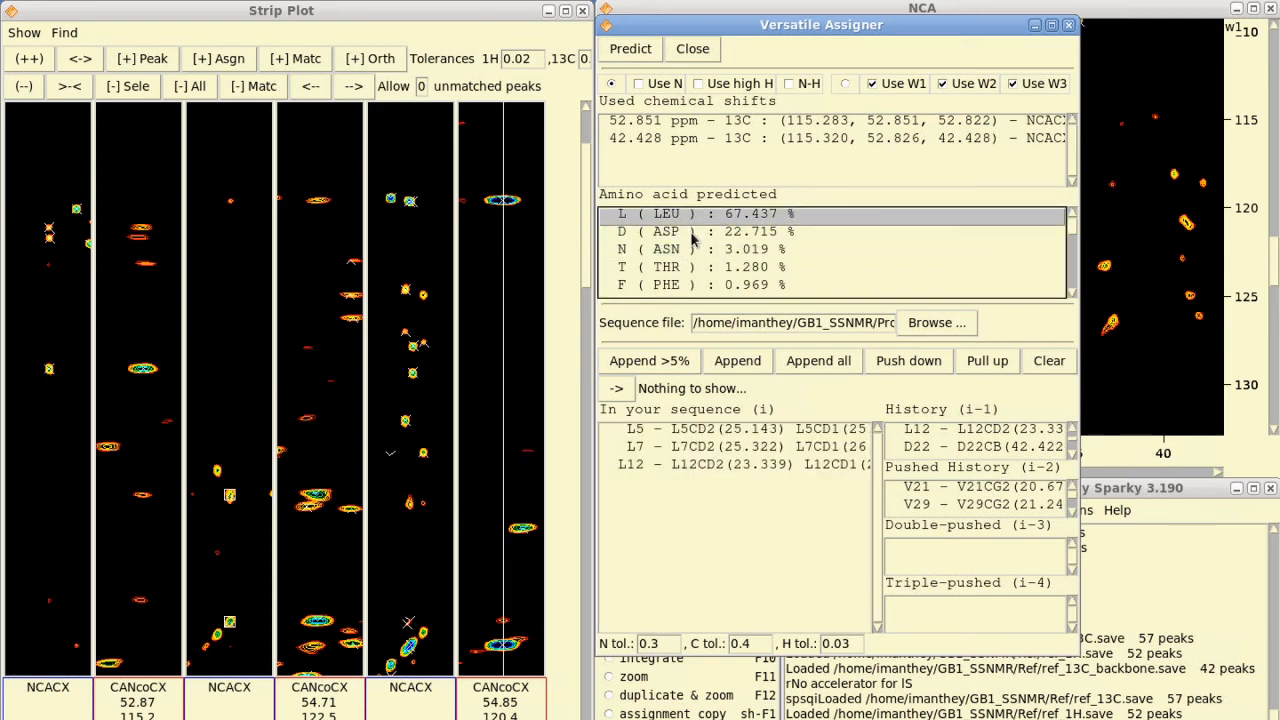
{"action": "left_click", "coordinate": [692, 236]}
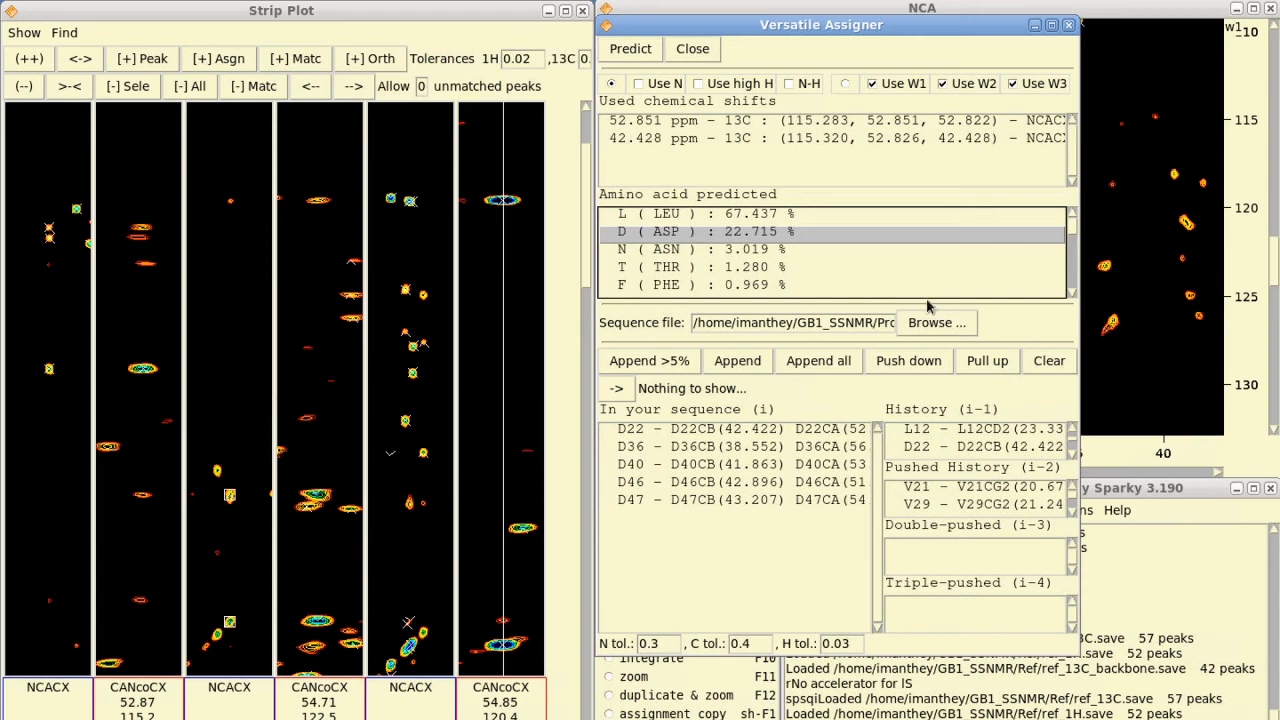
Clear the assignment history and assign the two selected peaks in the NCACX strip beside 52.87/115.2 to D22.
{"action": "left_click", "coordinate": [1038, 362]}
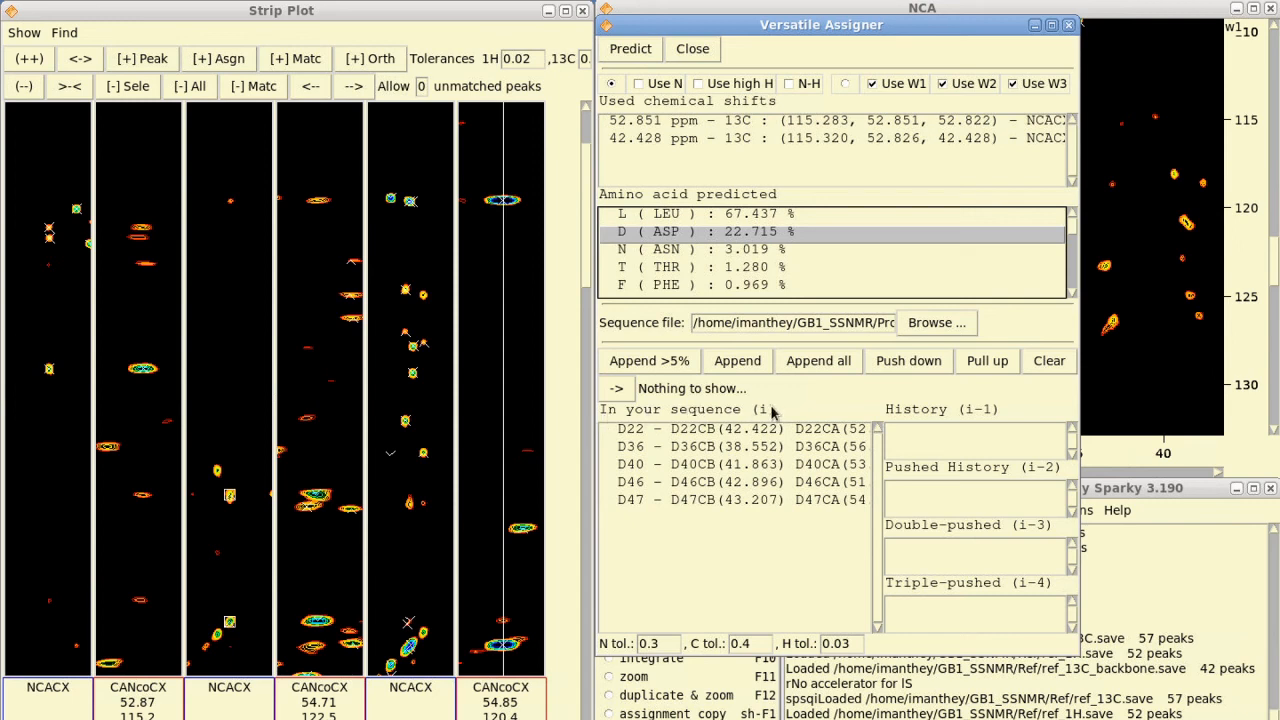
{"action": "left_click", "coordinate": [624, 432]}
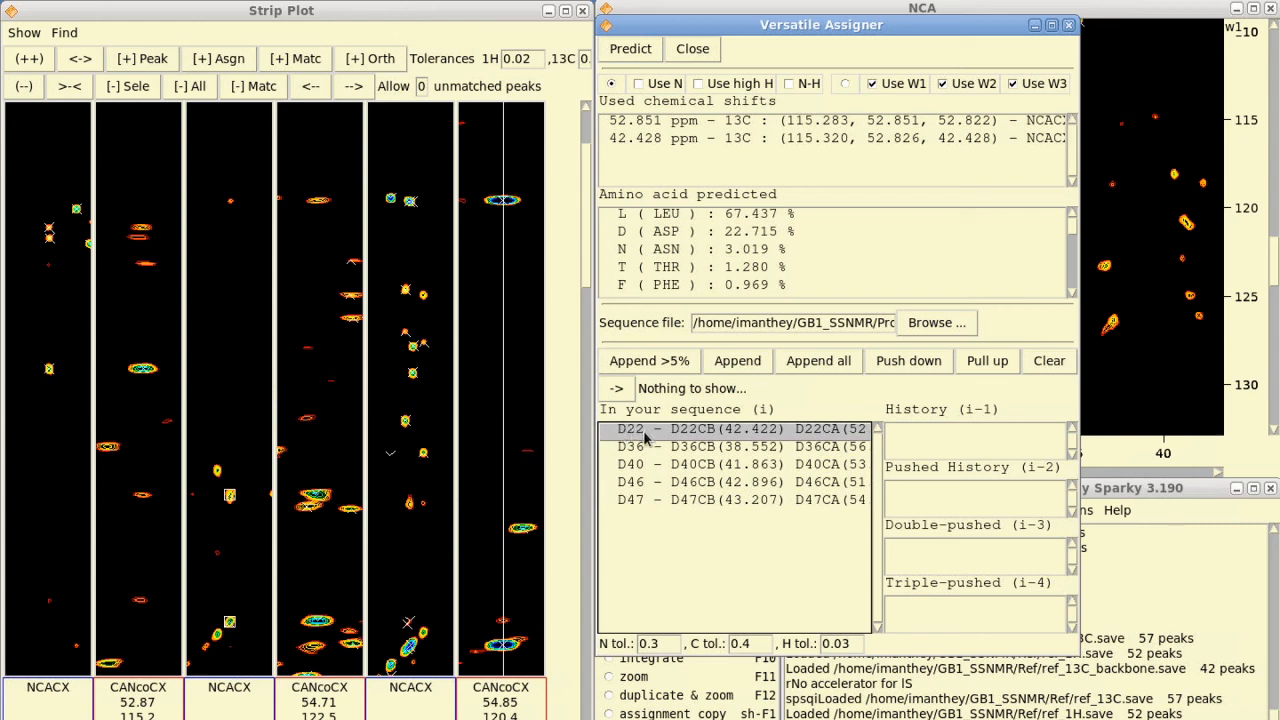
{"action": "double_click", "coordinate": [645, 437]}
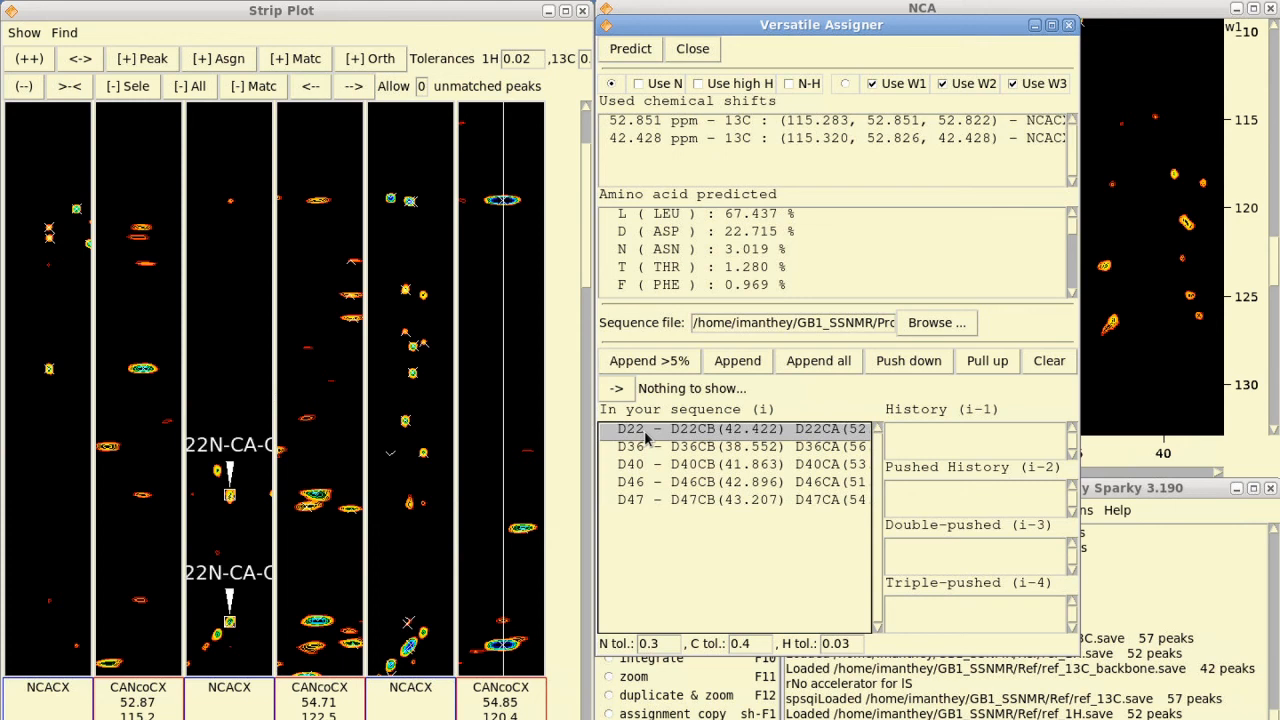
Move both D22 labels in the NCACX strip up and away from their peaks.
{"action": "left_click", "coordinate": [225, 445]}
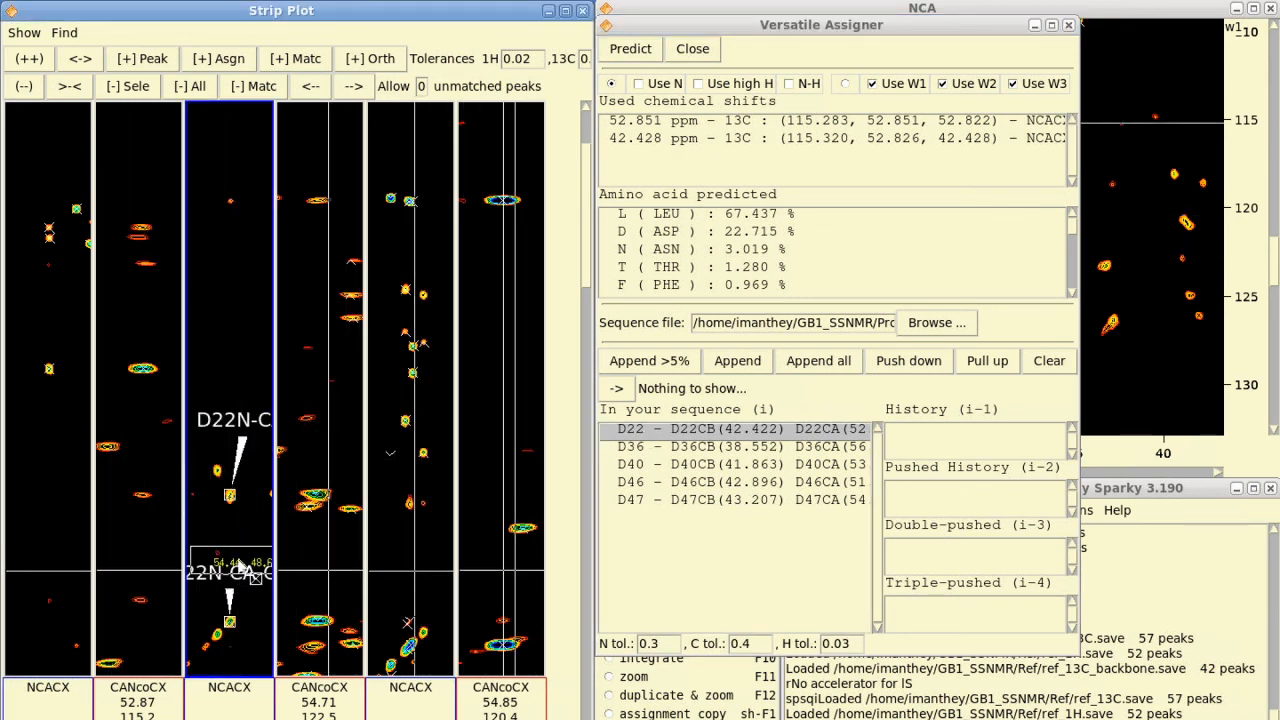
{"action": "left_click_drag", "start_coordinate": [215, 575], "coordinate": [246, 561]}
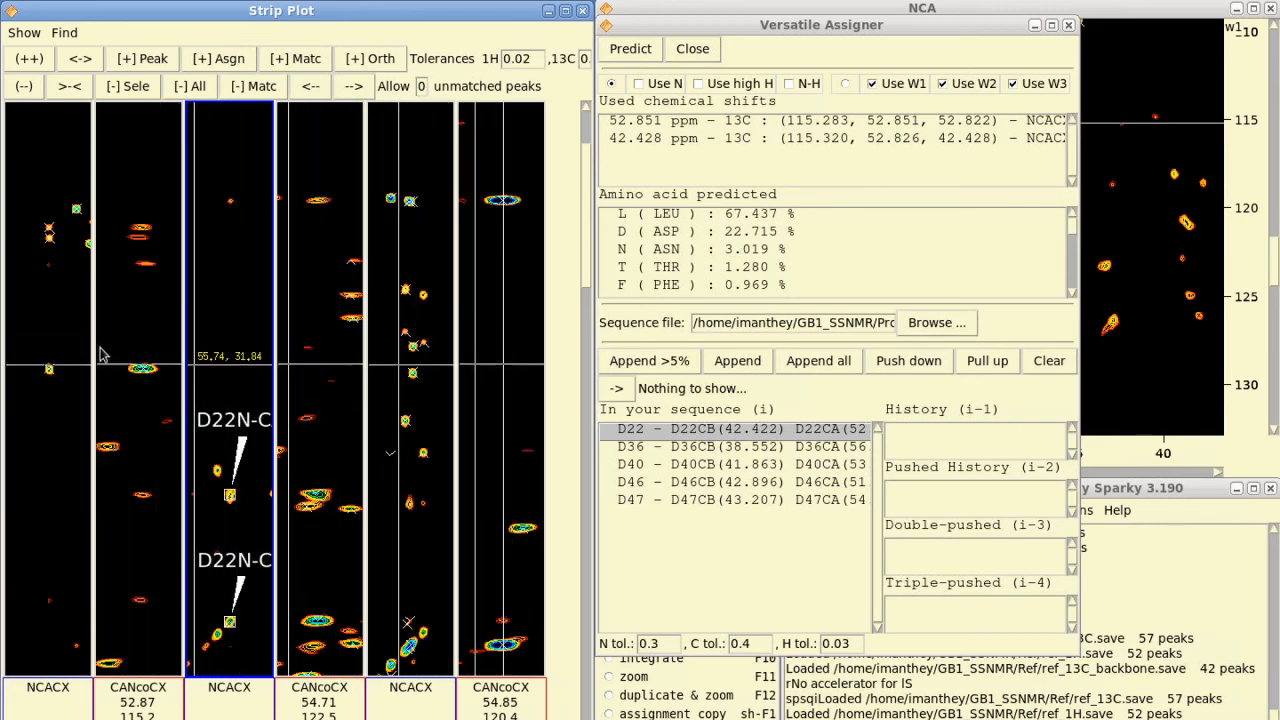
Assign the matching peaks in the CANcoCX strip 54.71/122.5 as A23CA-N-D22CB and A23CA-N-D22CA, and adjust their labels.
{"action": "left_click", "coordinate": [310, 487]}
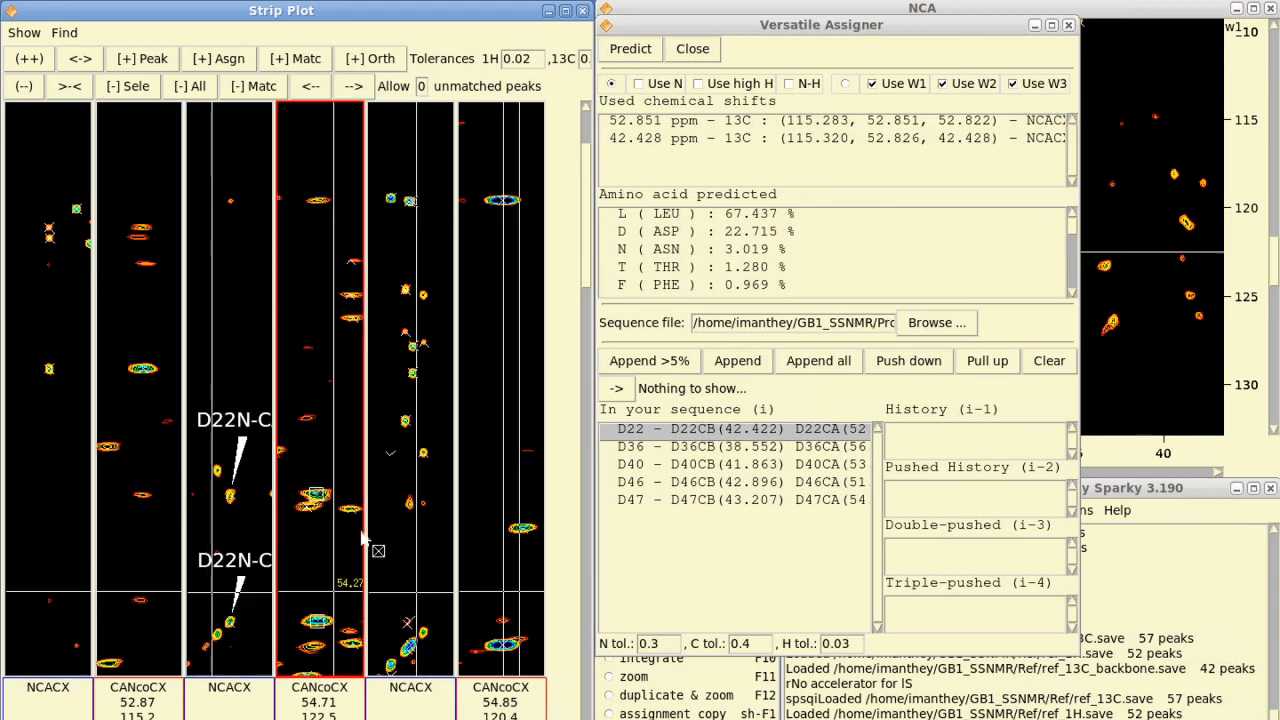
{"action": "left_click", "coordinate": [657, 436]}
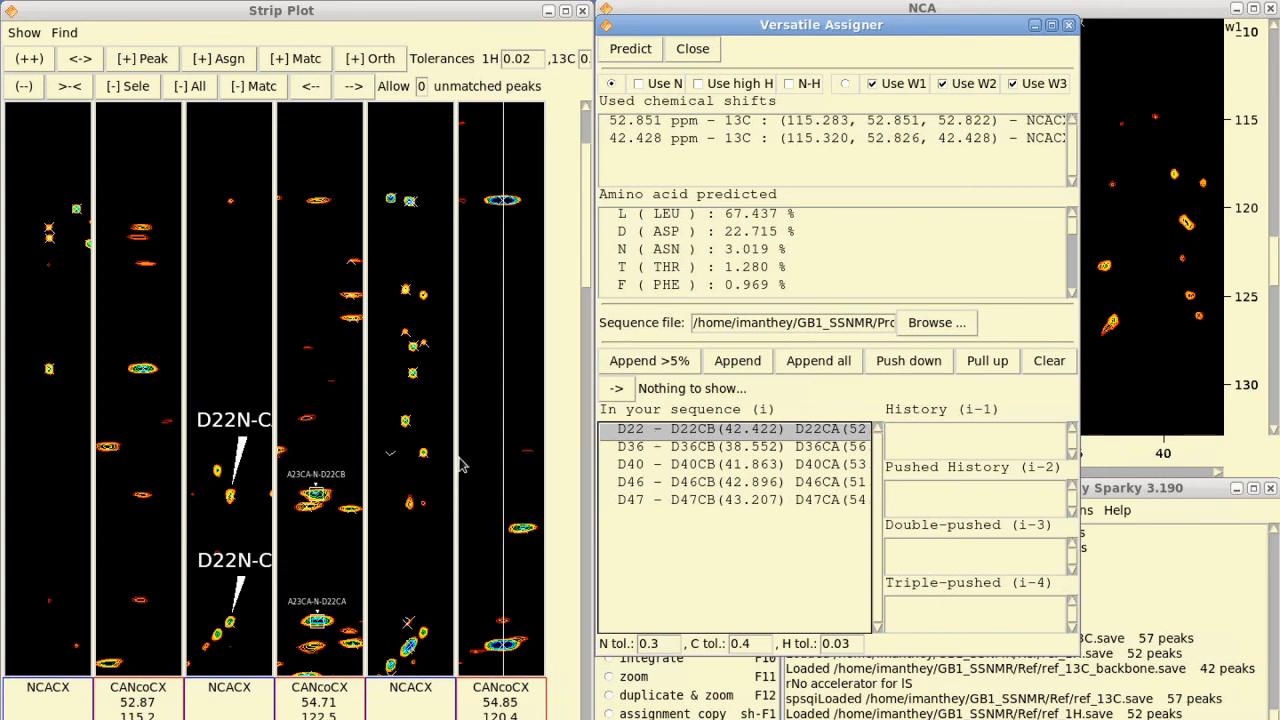
{"action": "left_click", "coordinate": [320, 597]}
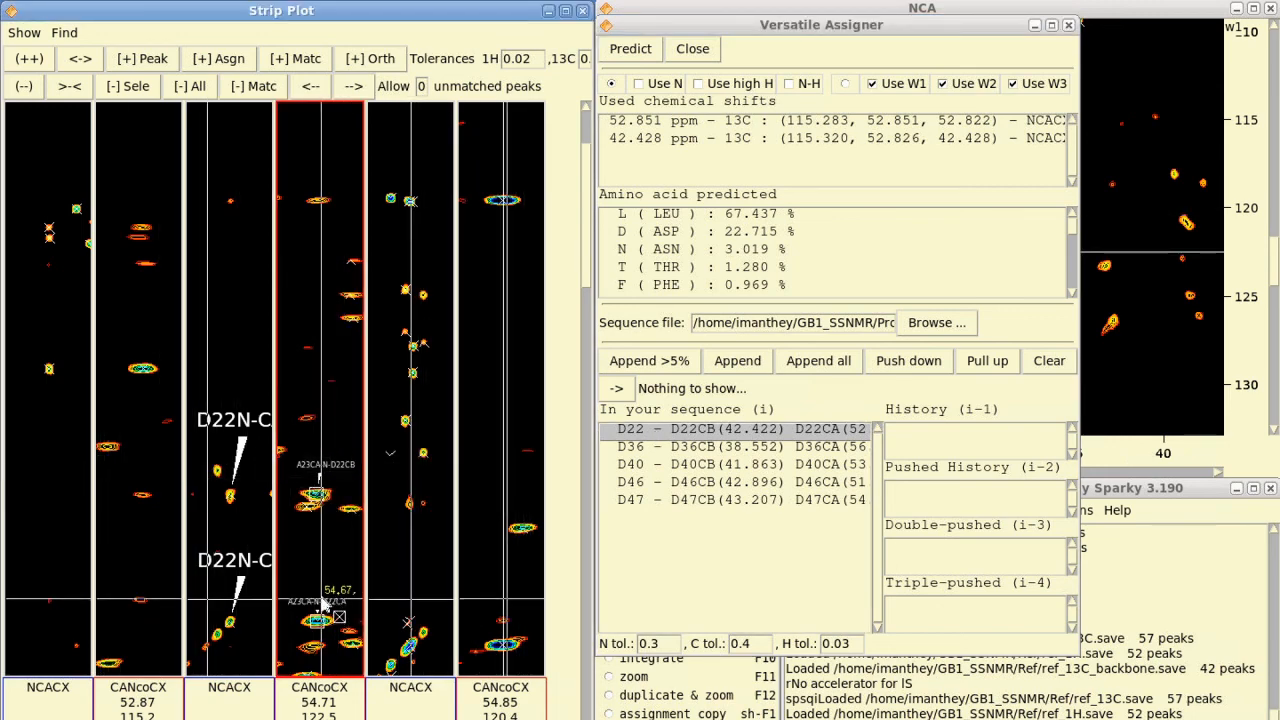